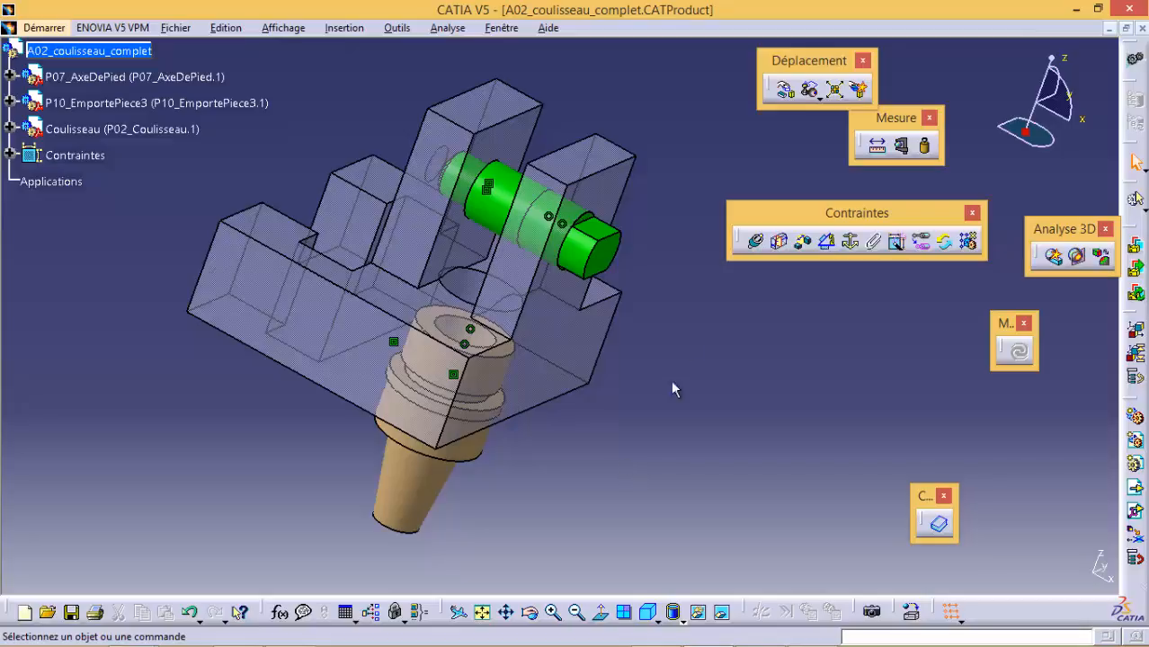
# Create a front view of the A02_coulisseau_complet assembly in the A02_coulisseau assemble drawing, using the slide's upper face as the reference plane
pyautogui.click(501, 30)
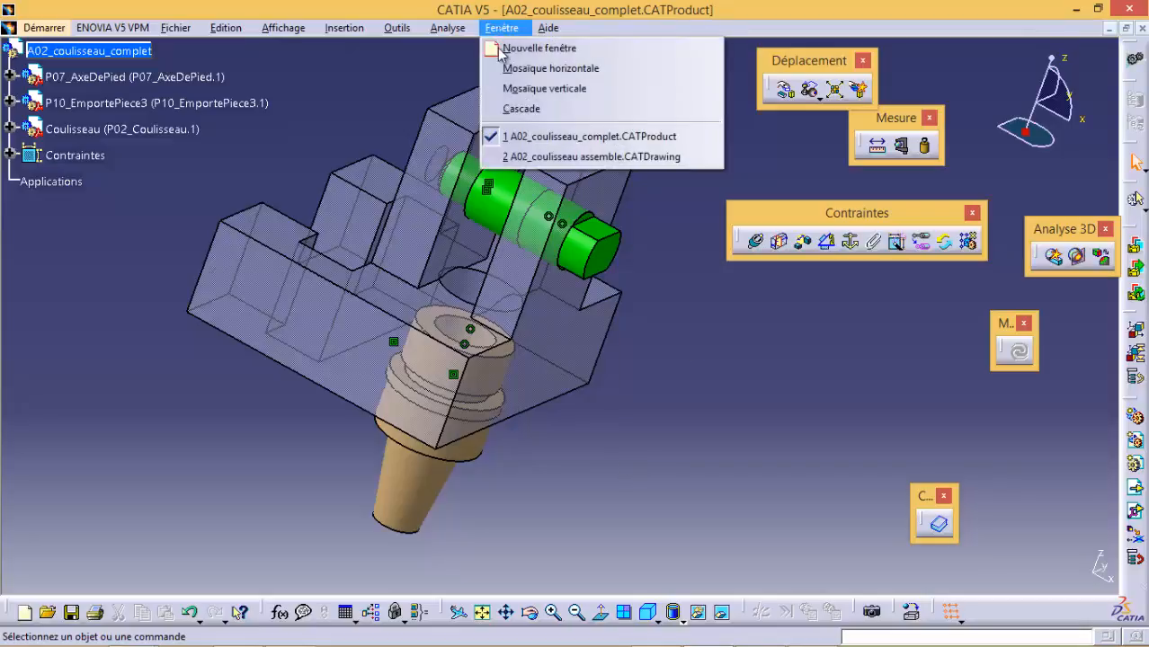
pyautogui.click(517, 158)
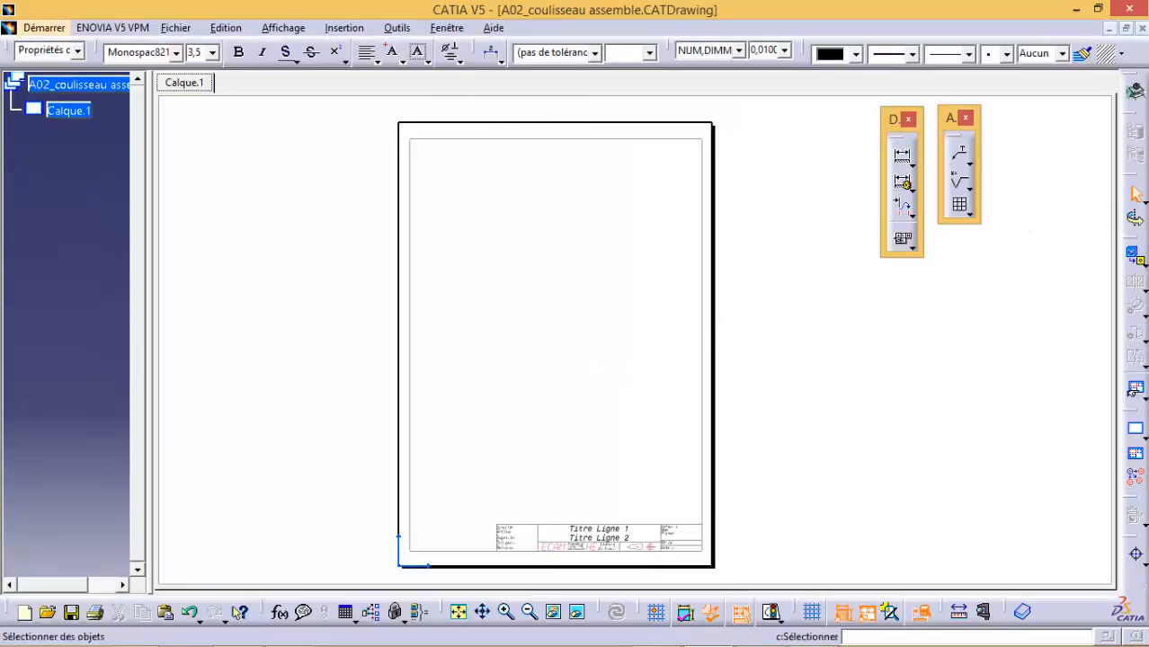
pyautogui.click(1135, 256)
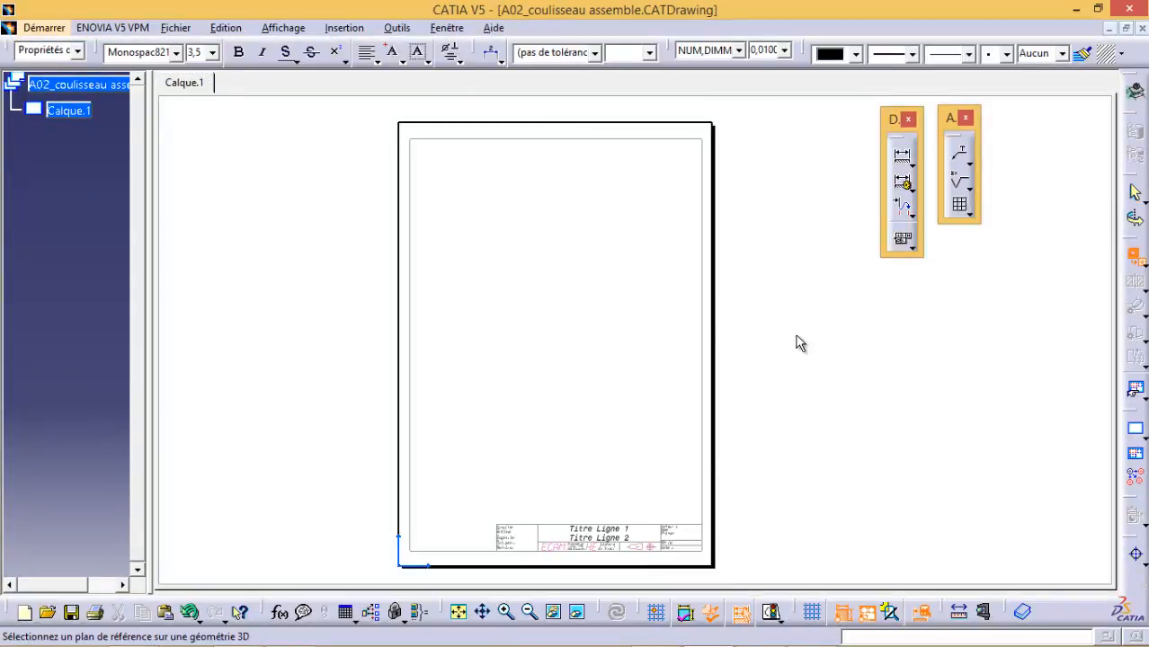
pyautogui.click(448, 28)
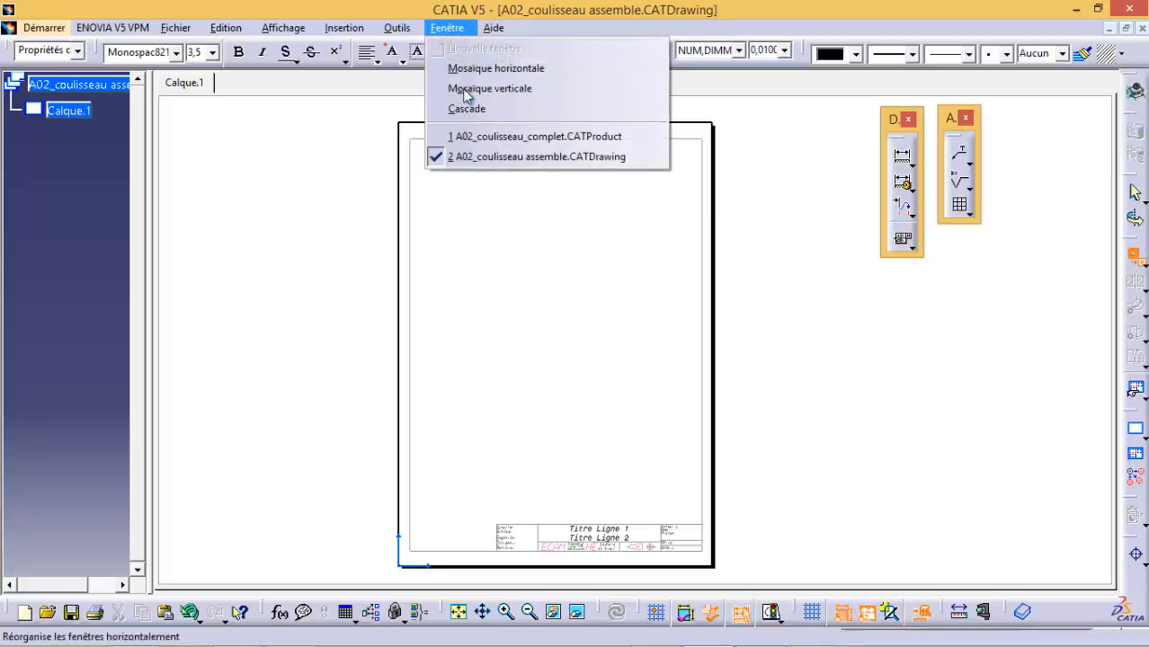
pyautogui.click(474, 136)
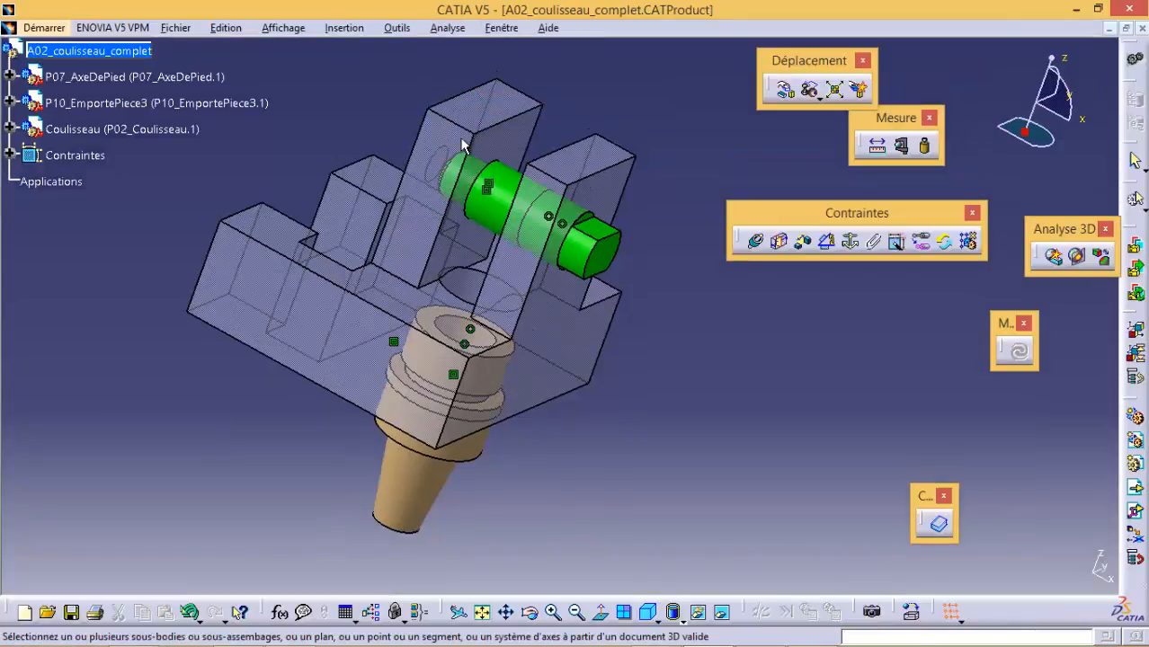
pyautogui.click(392, 295)
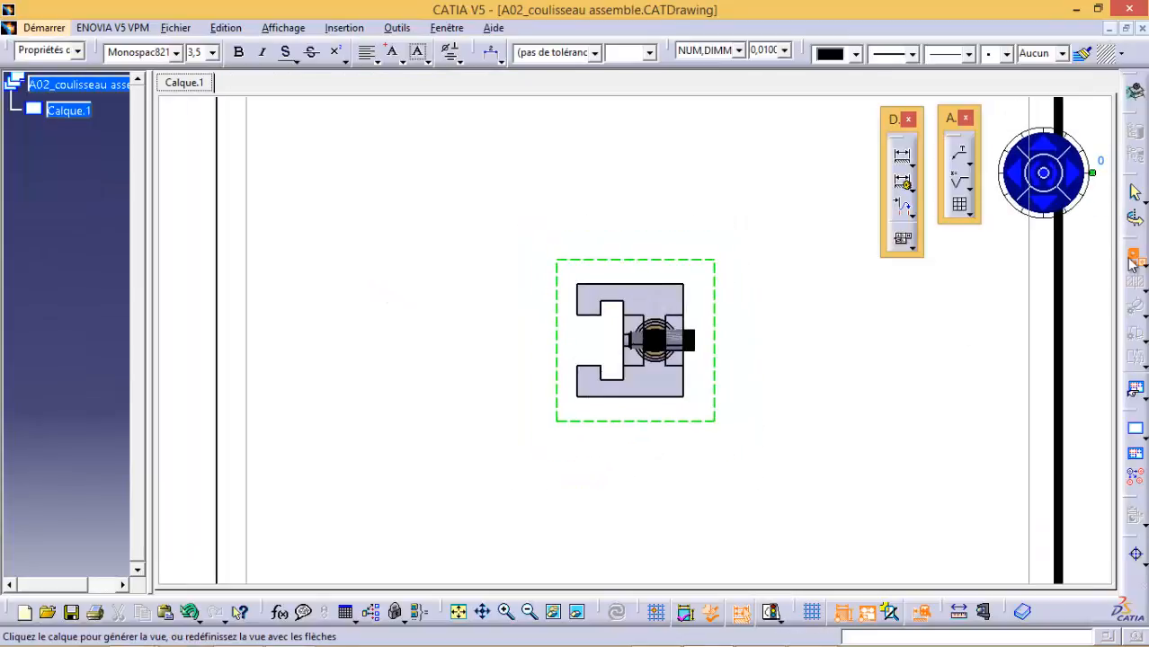
pyautogui.click(1044, 173)
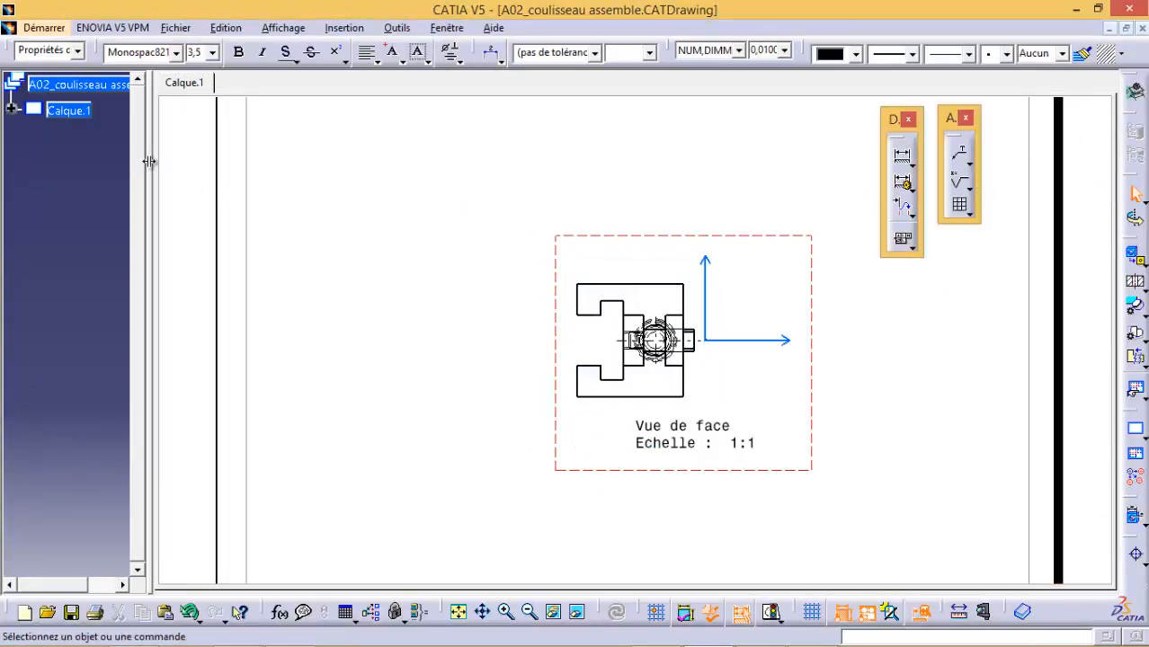
# Set the scale of sheet Calque.1 to 2:1
pyautogui.rightClick(81, 110)
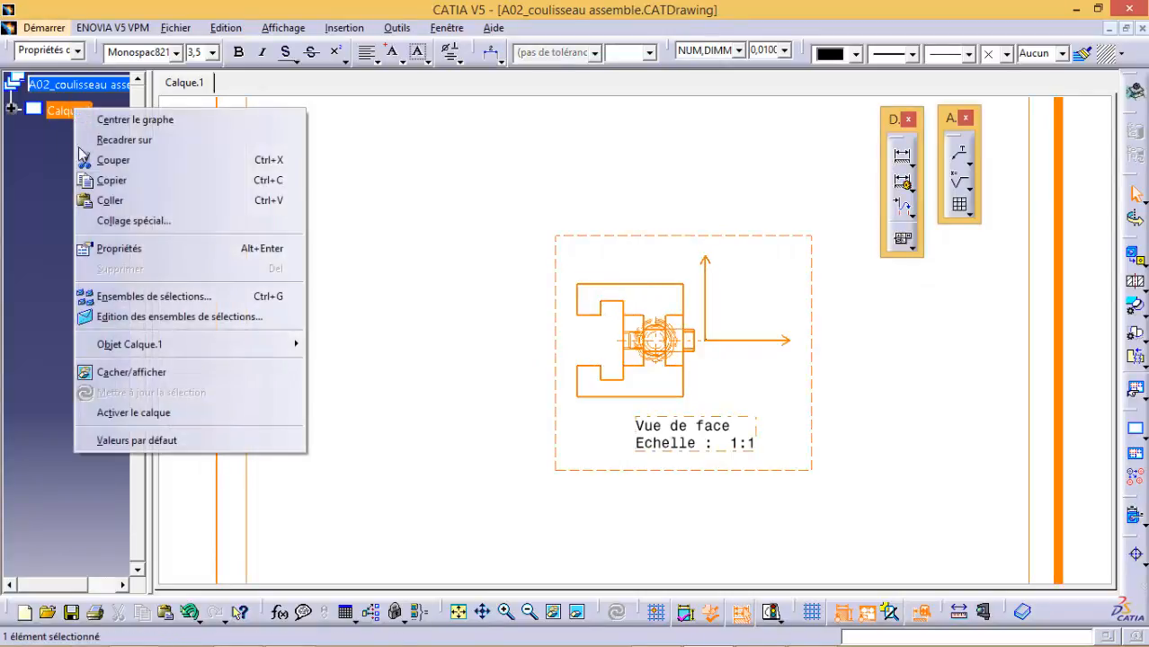
pyautogui.click(116, 249)
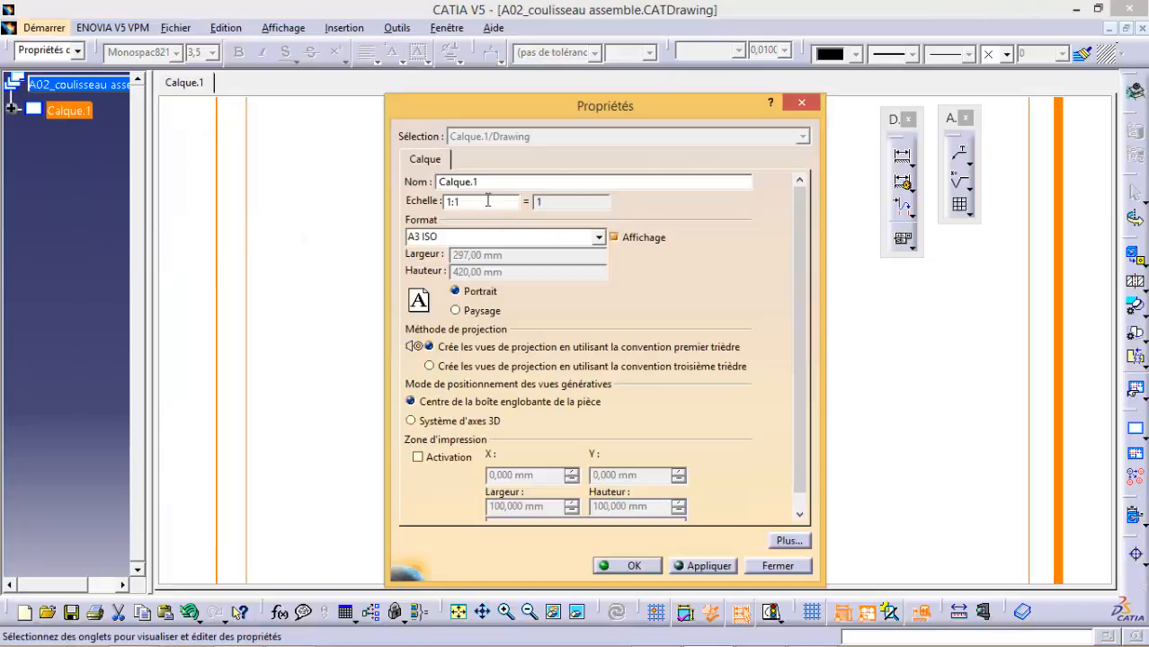
pyautogui.moveTo(451, 202); pyautogui.dragTo(444, 205)
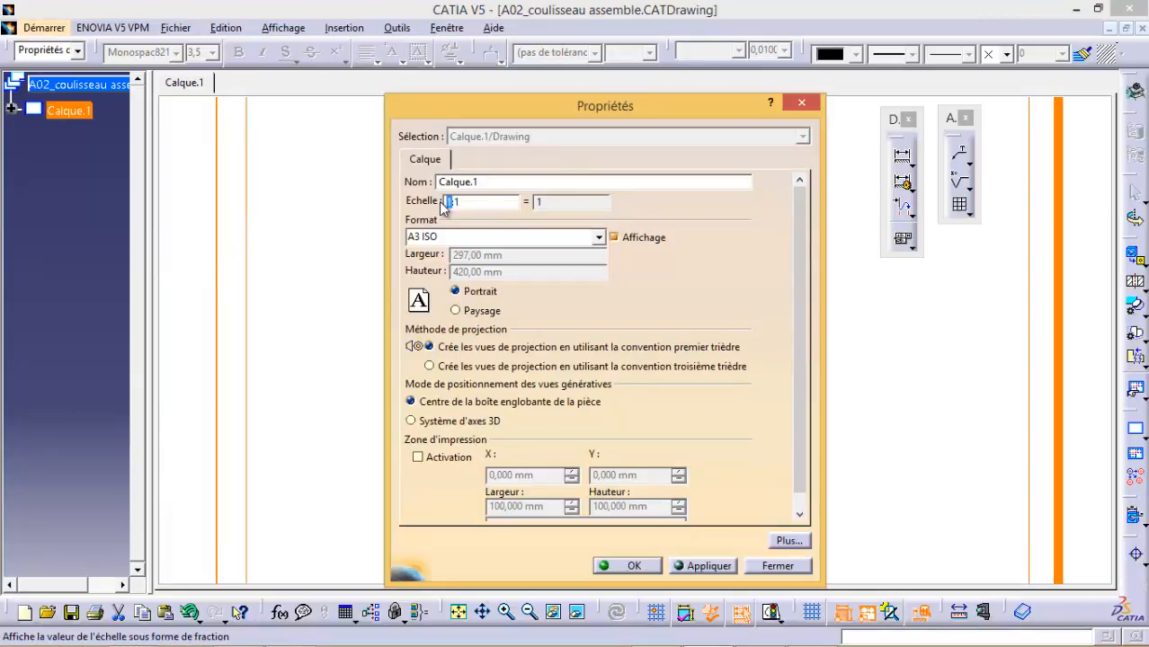
pyautogui.click(701, 566)
pyautogui.click(633, 567)
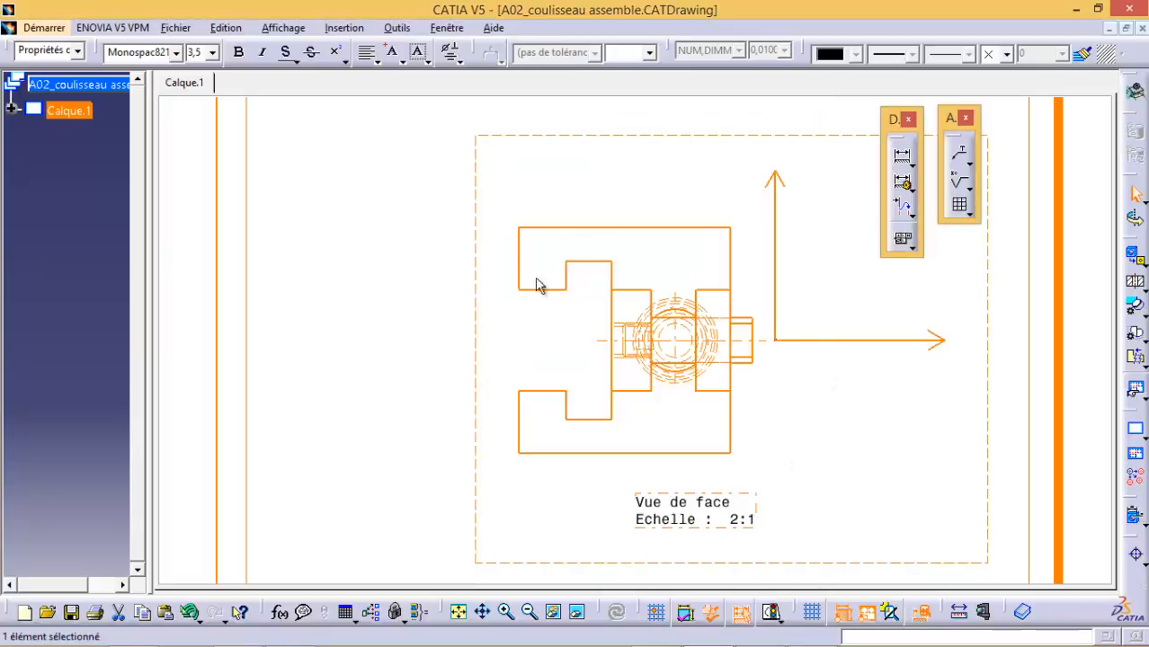
# Move the front view lower on the sheet, leaving free space above it
pyautogui.moveTo(447, 240); pyautogui.dragTo(434, 291, button='middle')
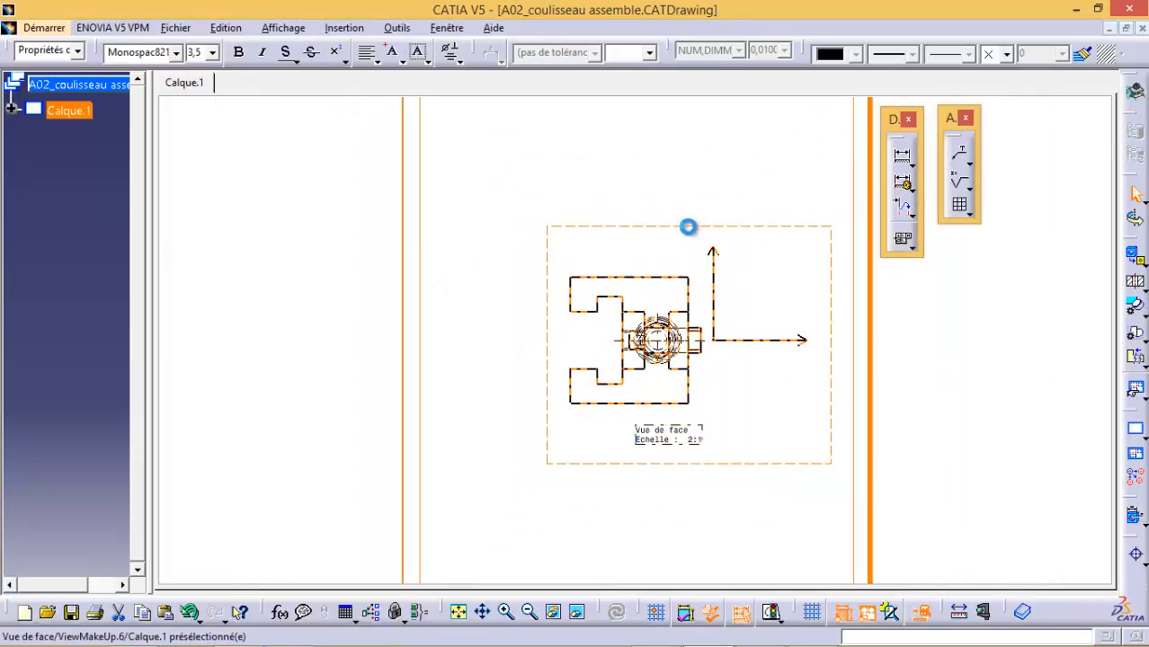
pyautogui.moveTo(688, 226); pyautogui.dragTo(654, 290)
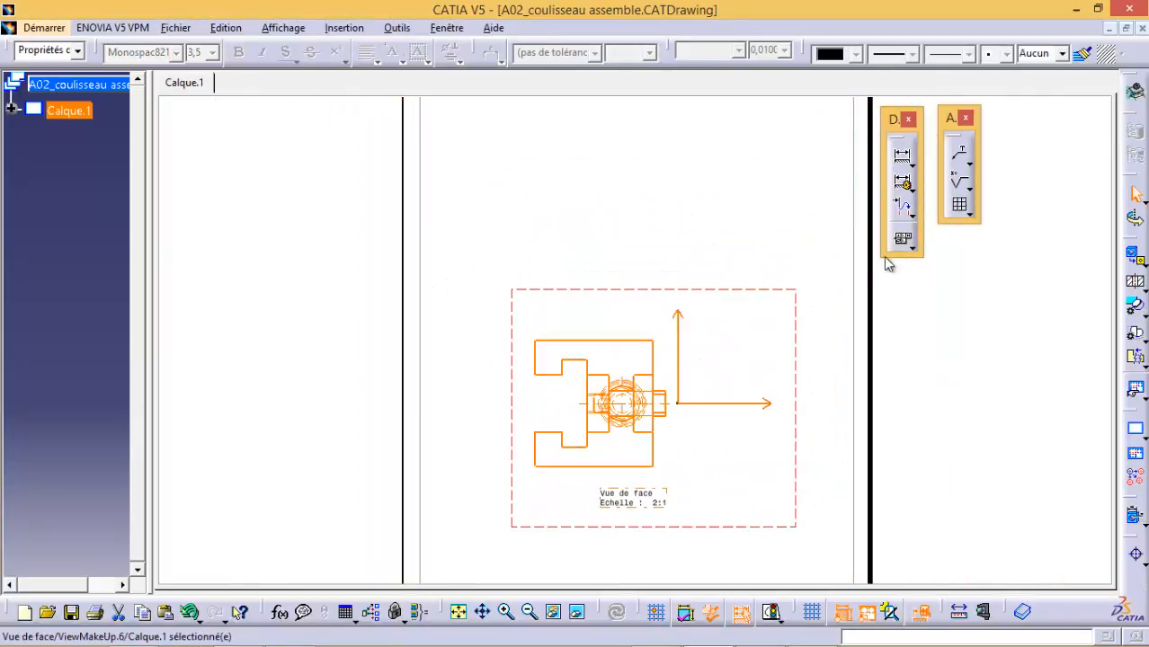
pyautogui.click(936, 312)
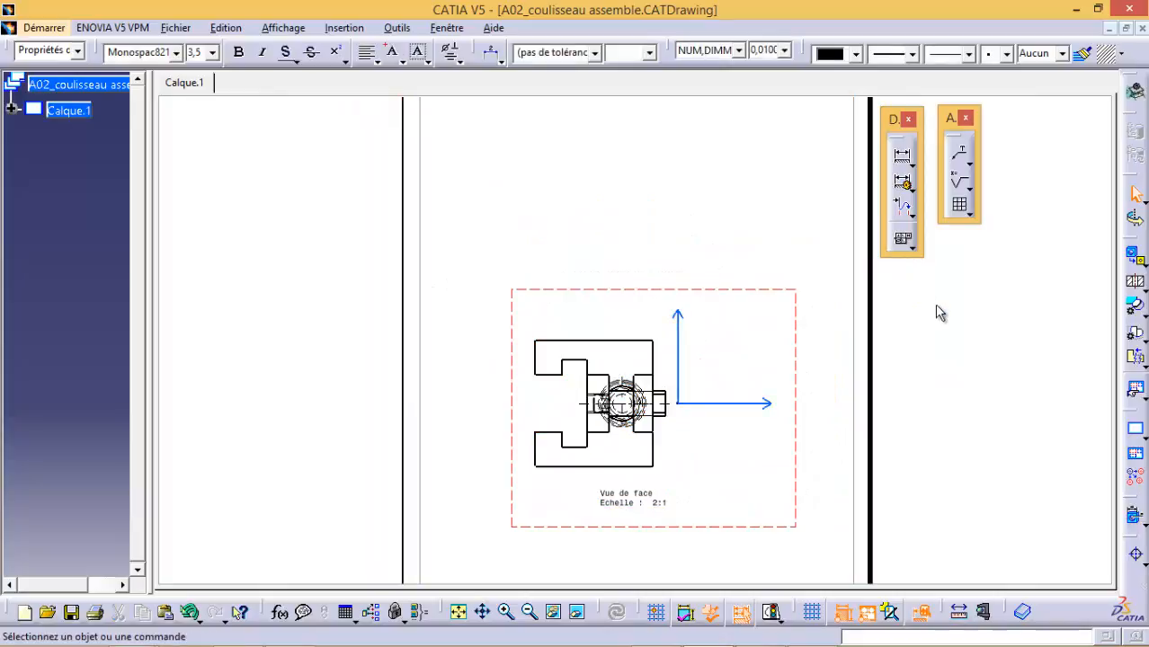
# Create a full section view along the front view's horizontal centre axis and place it above the front view
pyautogui.click(1136, 286)
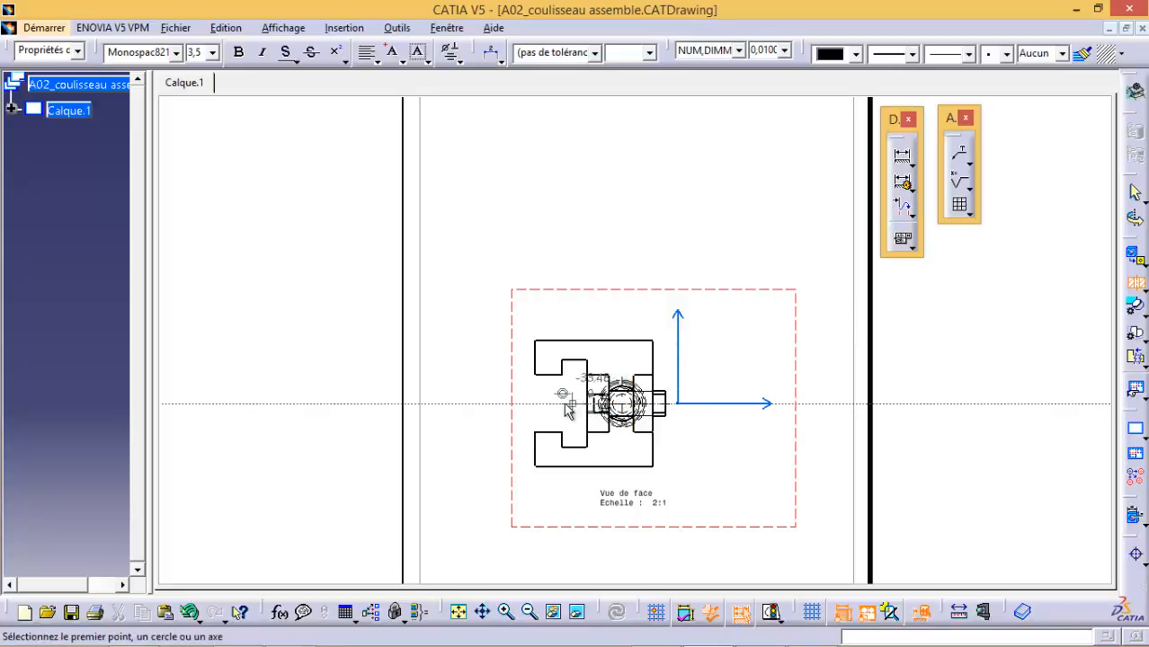
pyautogui.click(497, 402)
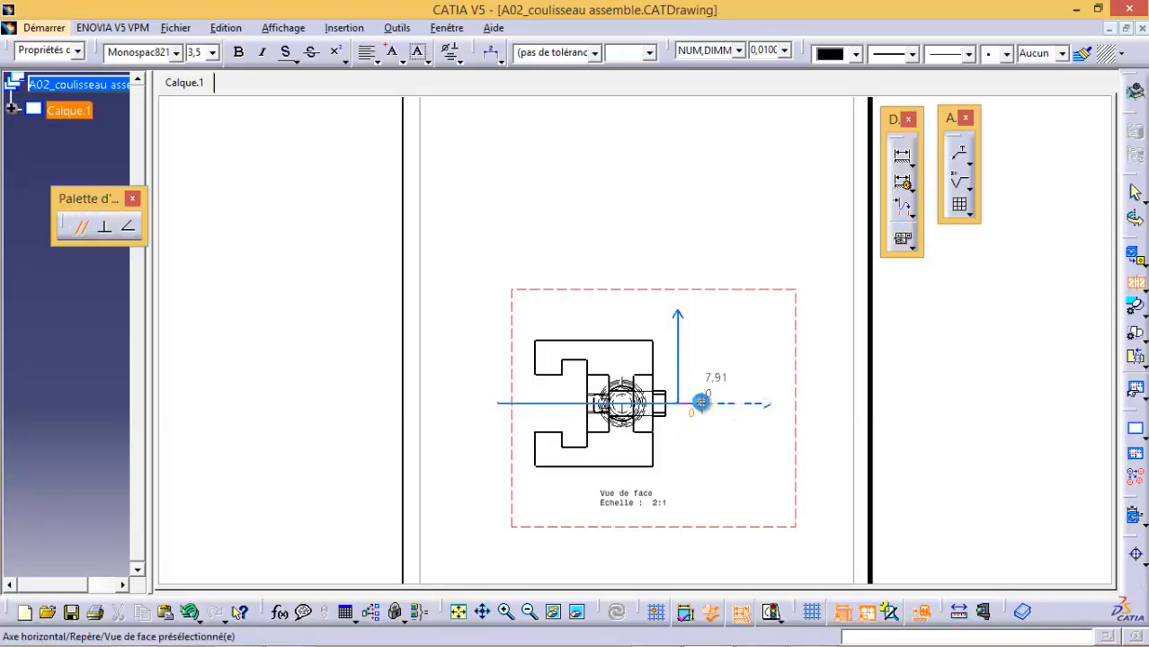
pyautogui.click(707, 405)
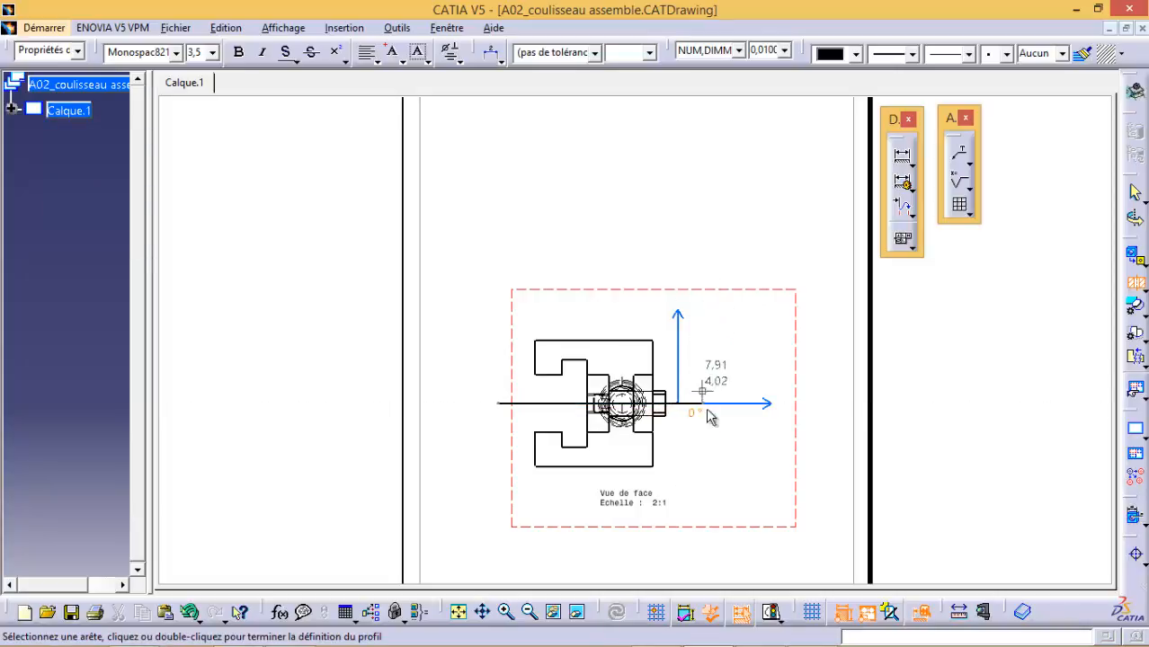
pyautogui.doubleClick(710, 407)
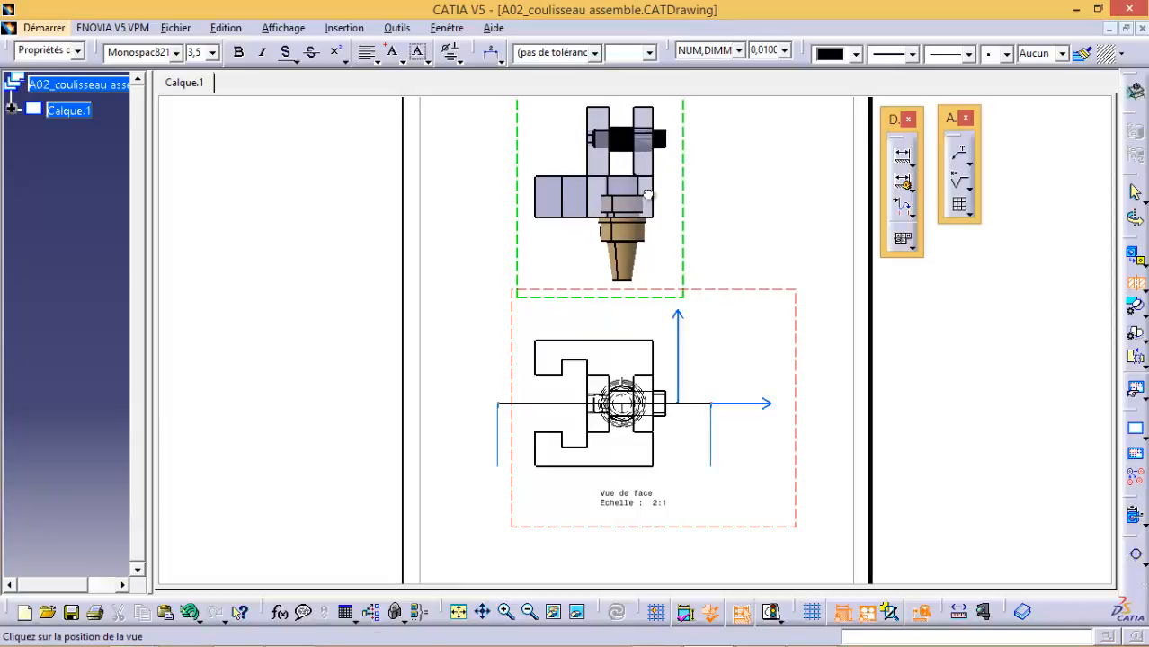
pyautogui.click(647, 191)
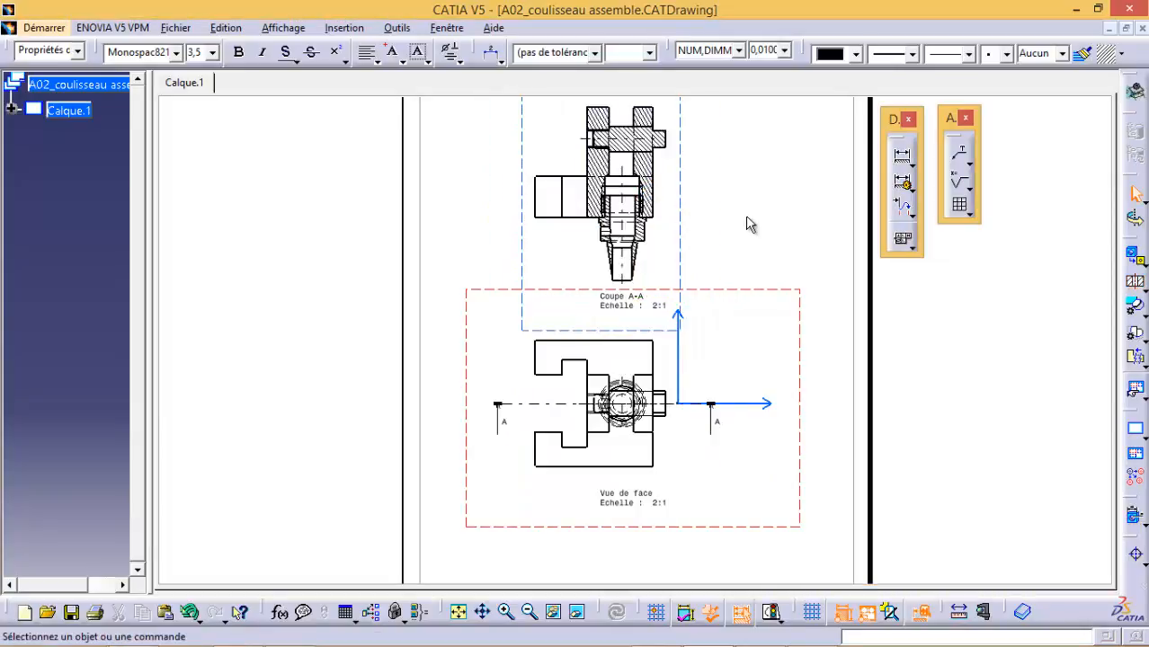
# Move the Coupe A-A title and scale text to the free area right of the section geometry
pyautogui.click(629, 301)
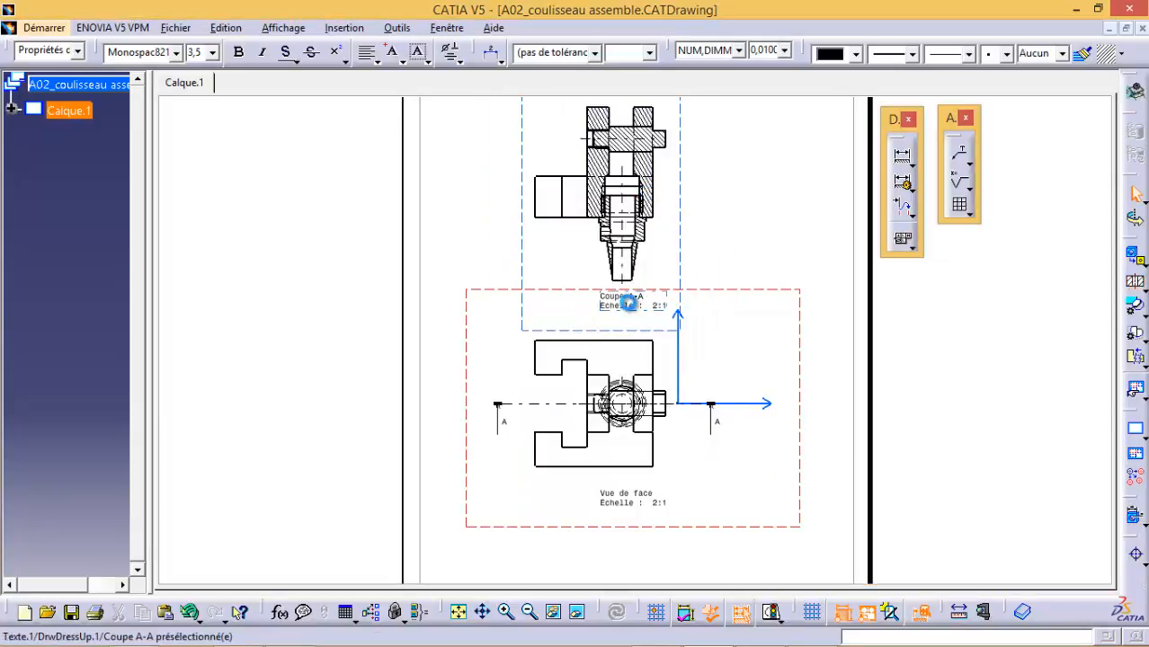
pyautogui.moveTo(629, 301); pyautogui.dragTo(751, 168)
pyautogui.moveTo(716, 239)
pyautogui.mouseDown(button='middle')
pyautogui.moveTo(729, 346)
pyautogui.moveTo(740, 283)
pyautogui.mouseUp(button='middle')
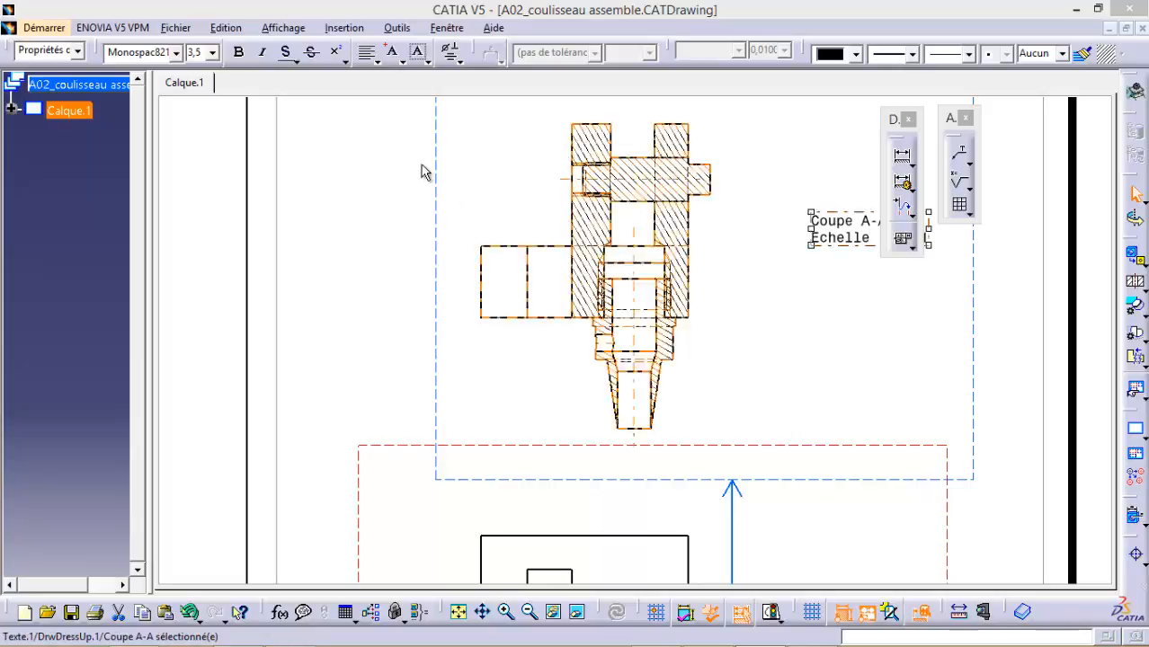
# In the A02_coulisseau_complet product, set the drawing properties of P07_AxeDePied to "Non coupé dans les vues de coupe"
pyautogui.click(459, 29)
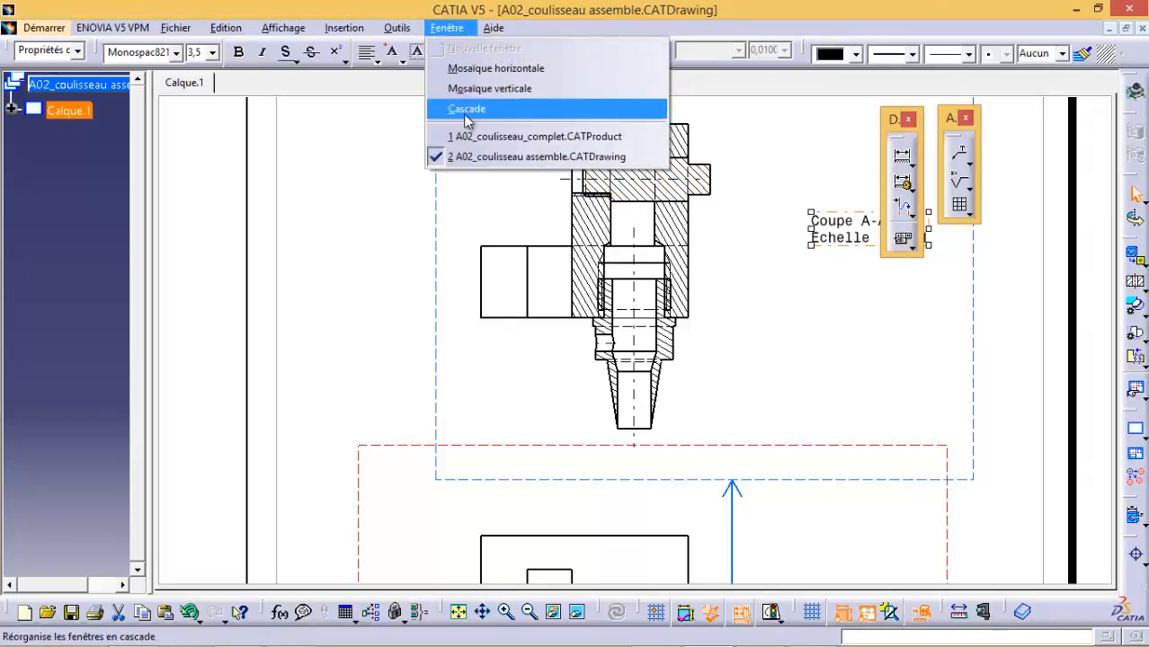
pyautogui.click(471, 142)
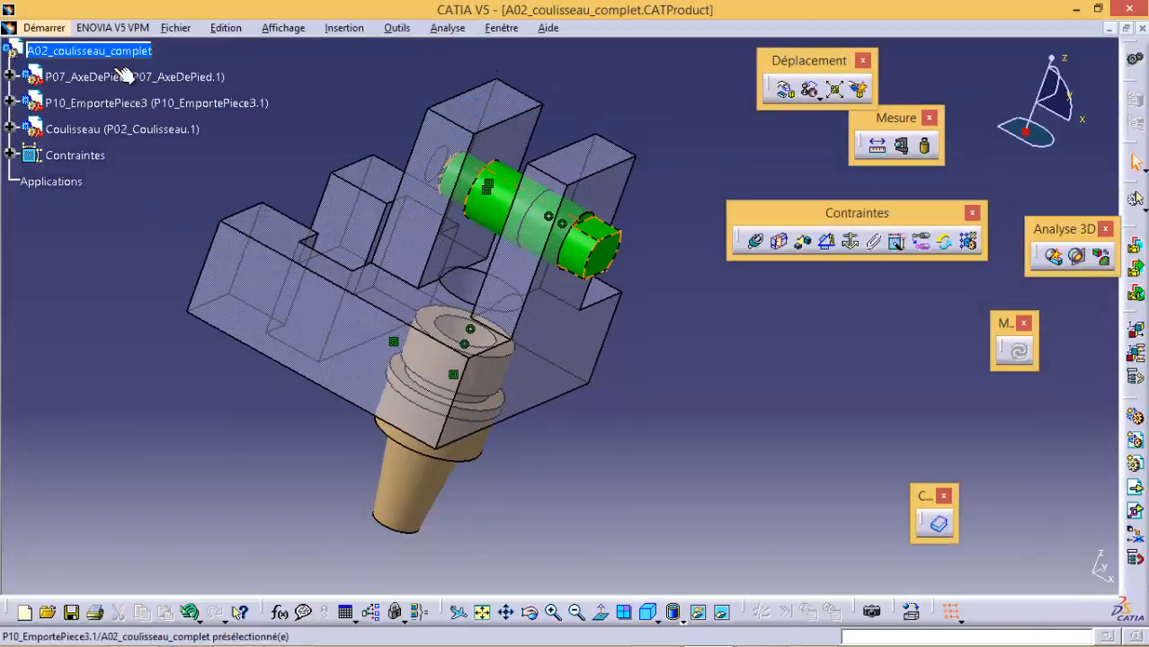
pyautogui.click(9, 77)
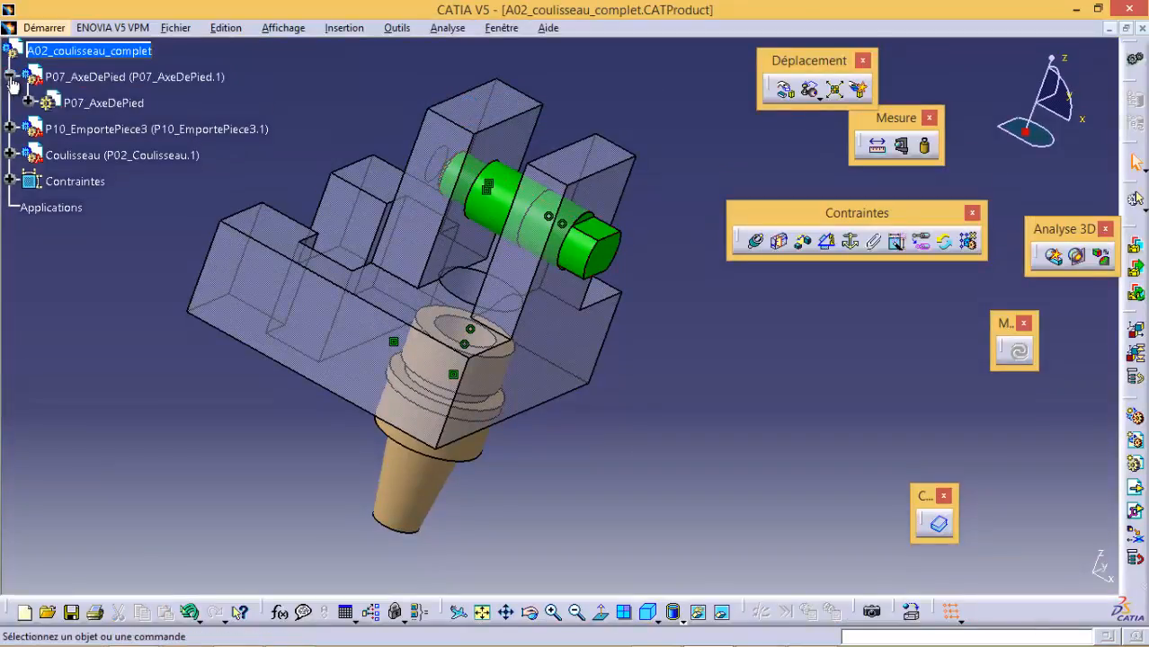
pyautogui.rightClick(95, 79)
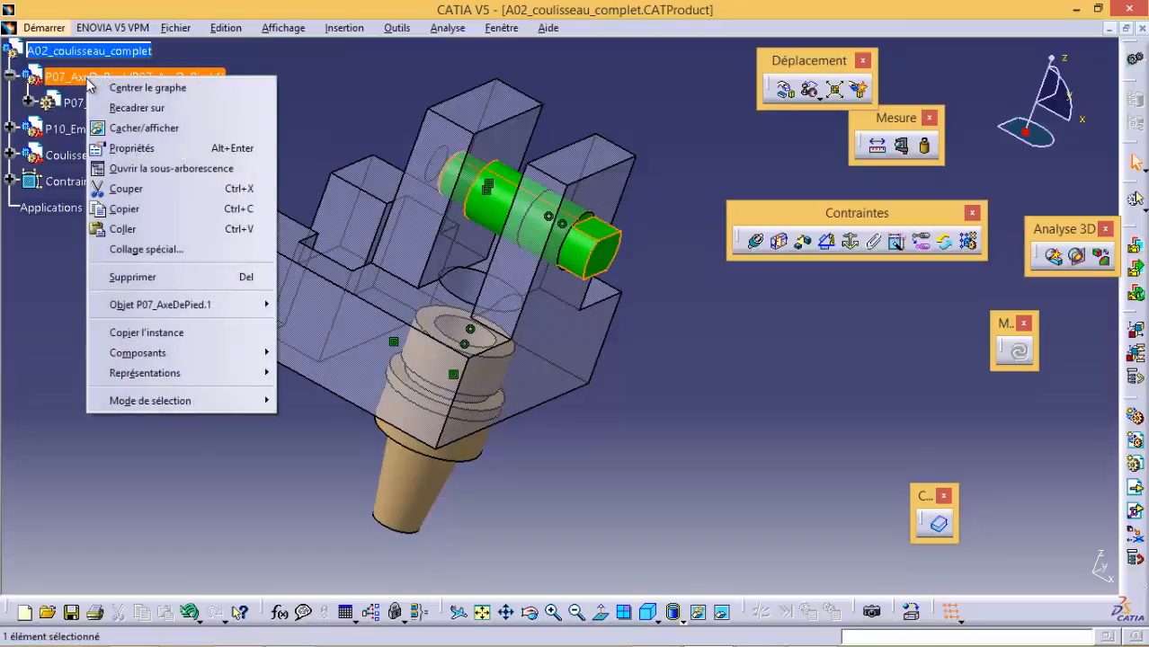
pyautogui.click(133, 148)
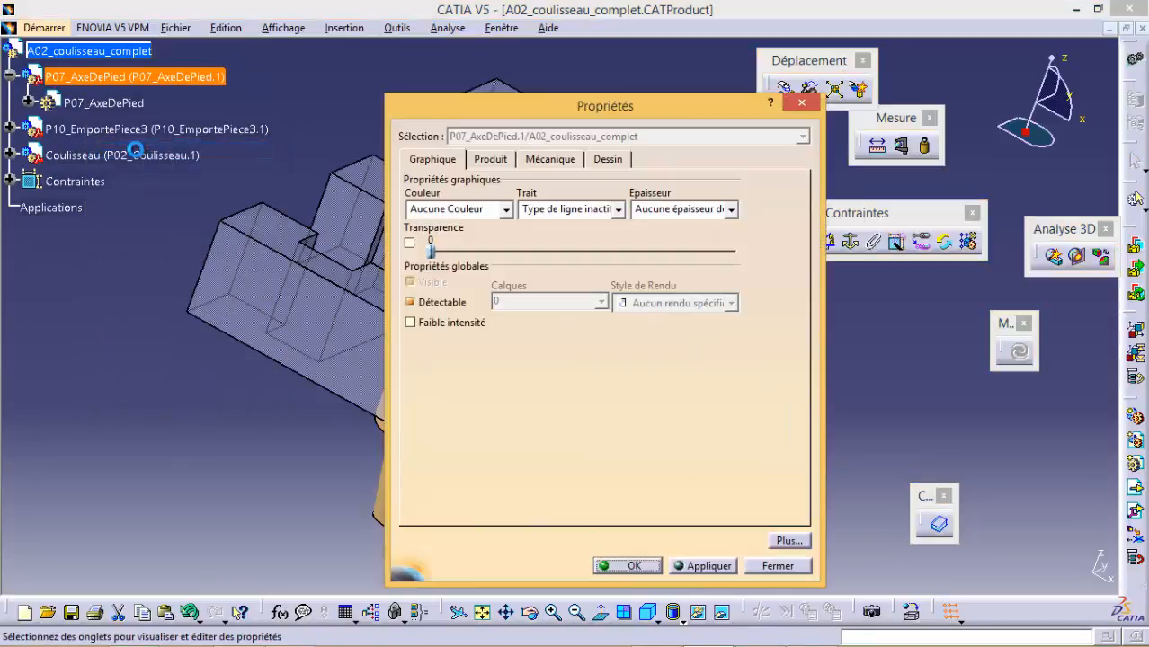
pyautogui.click(608, 160)
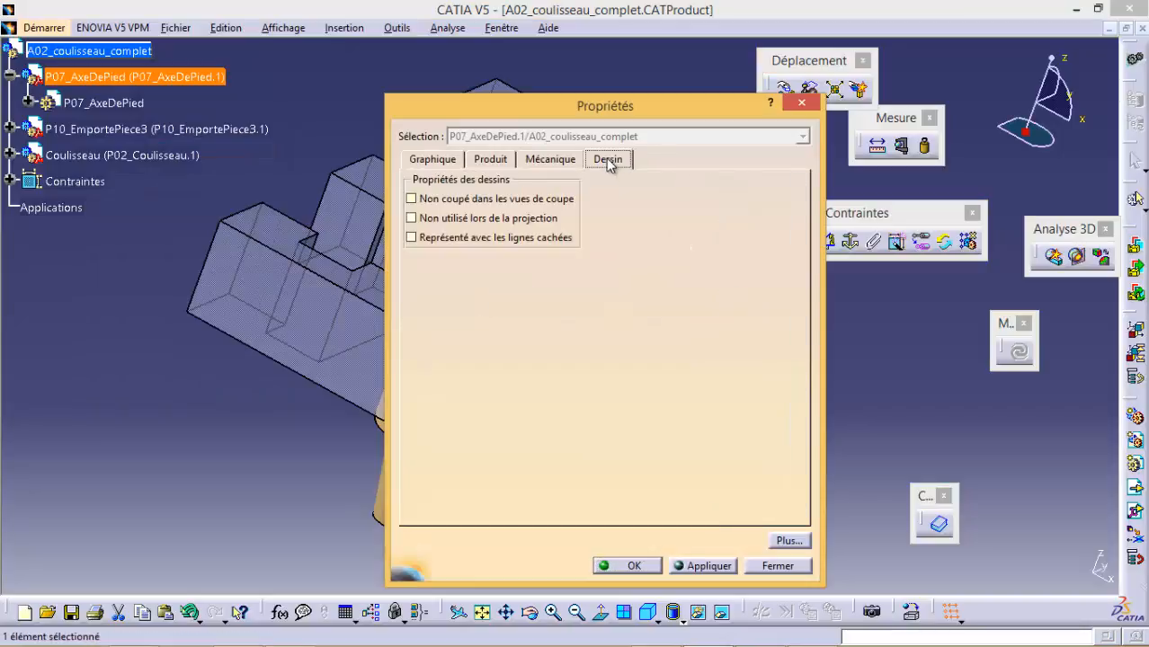
pyautogui.click(410, 199)
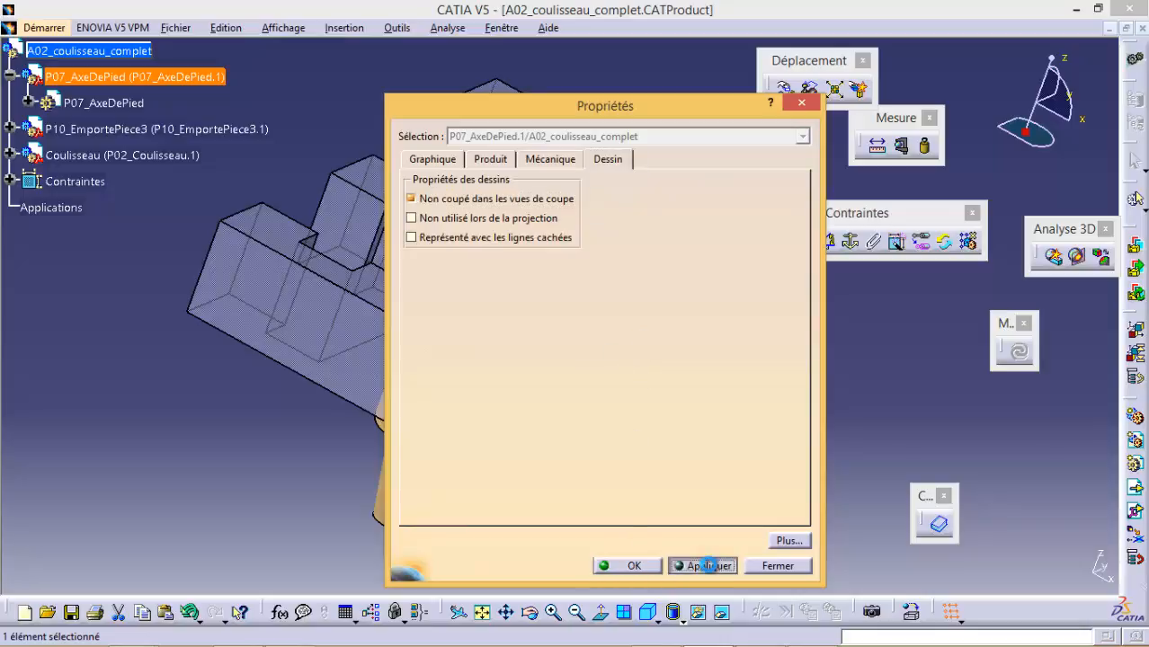
pyautogui.click(635, 568)
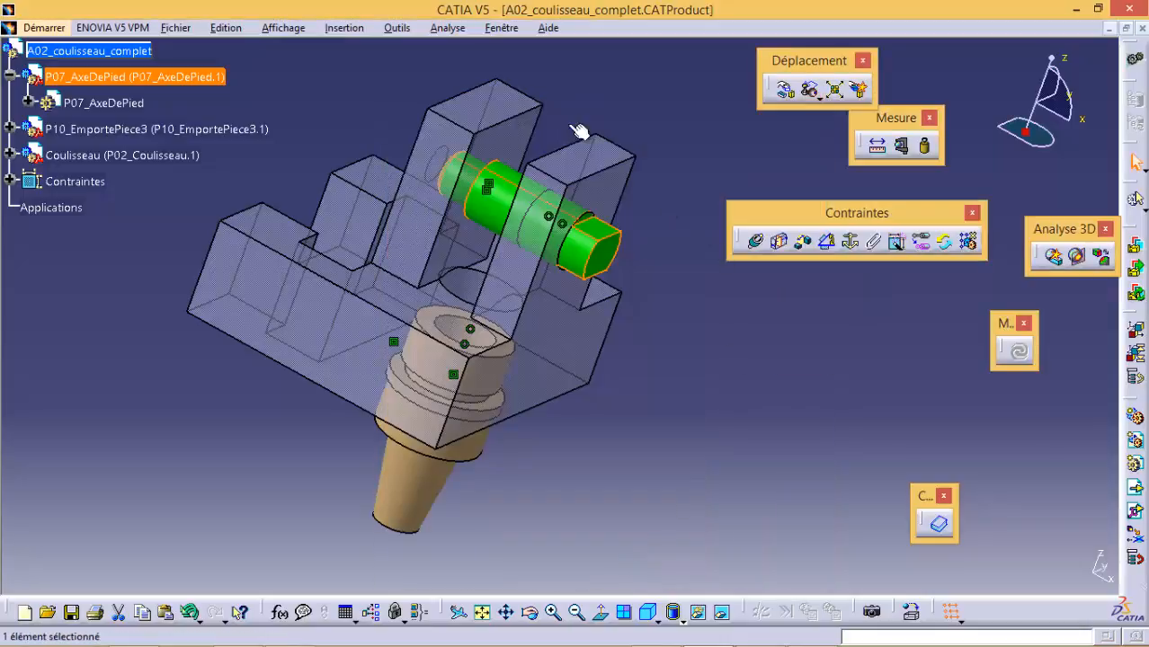
# Return to the A02_coulisseau assemble drawing and update its views to apply the pin's new section property
pyautogui.click(502, 28)
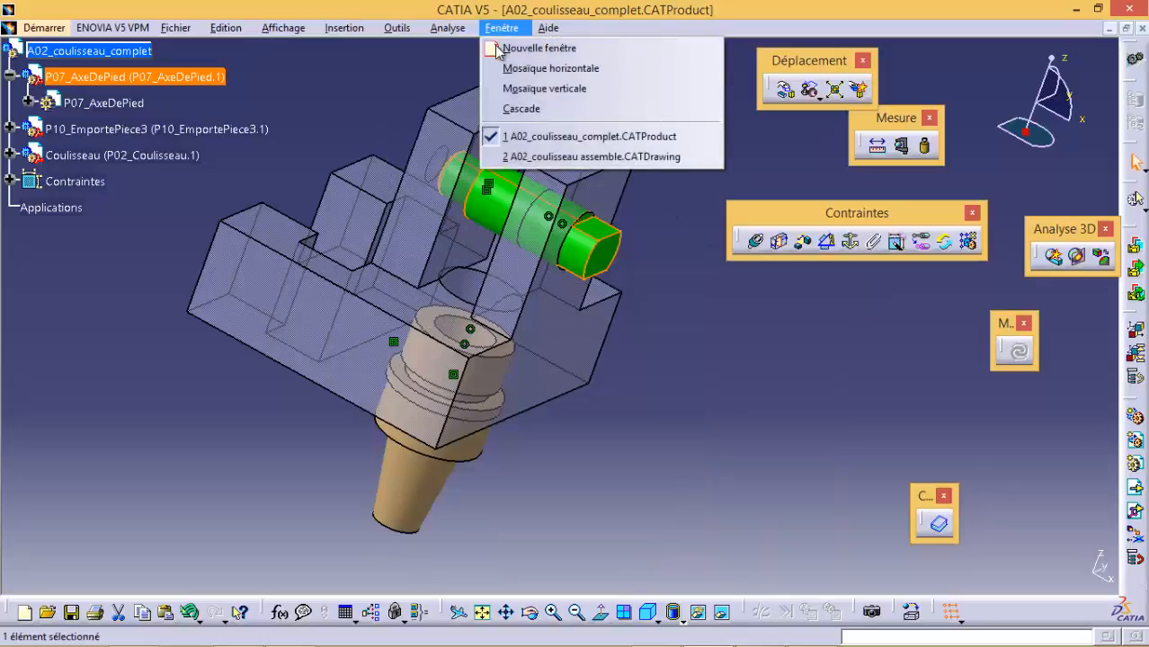
pyautogui.click(510, 157)
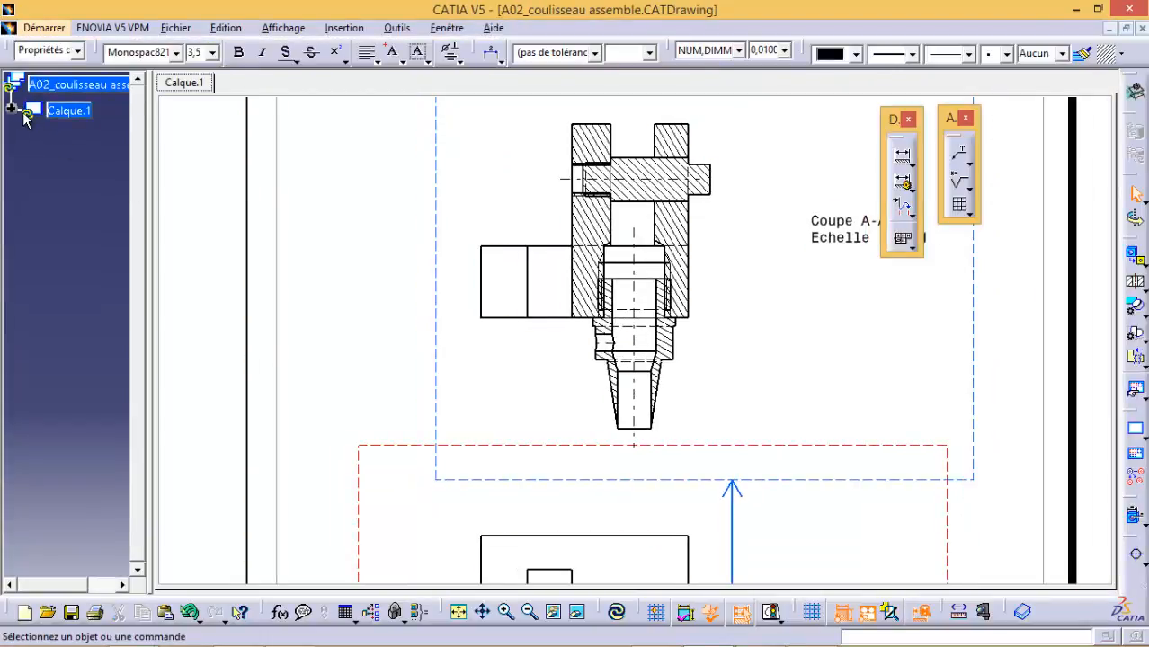
pyautogui.click(617, 612)
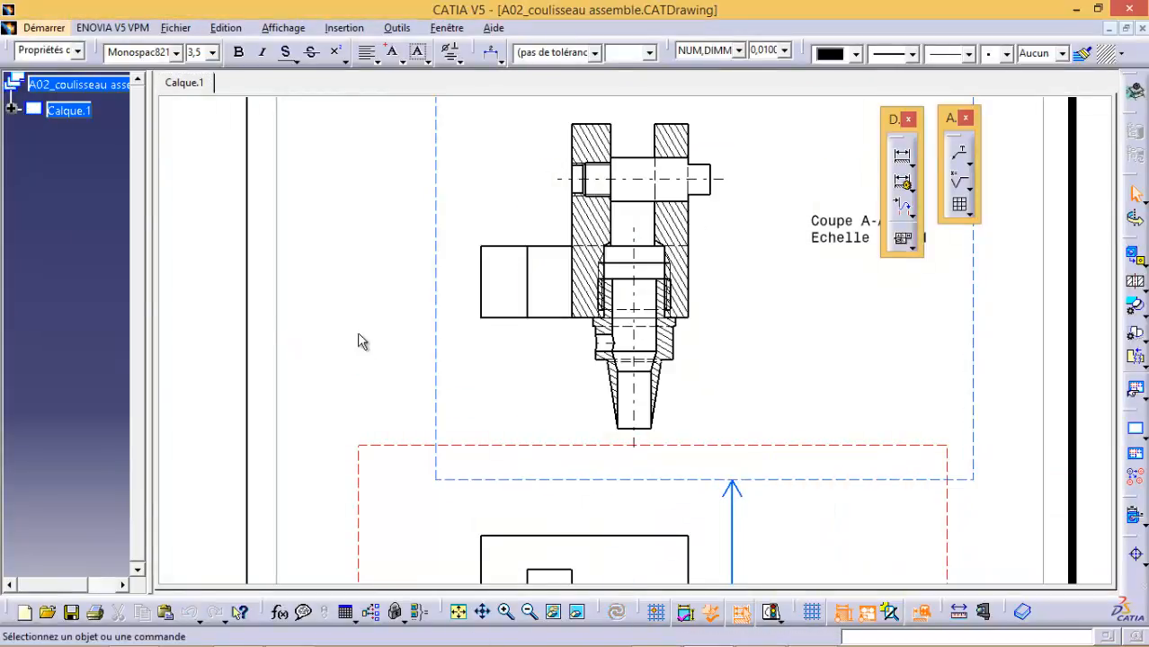
pyautogui.moveTo(734, 243)
pyautogui.keyDown('ctrl'); pyautogui.mouseDown(button='middle')
pyautogui.moveTo(739, 216)
pyautogui.moveTo(787, 158)
pyautogui.mouseUp(button='middle'); pyautogui.keyUp('ctrl')
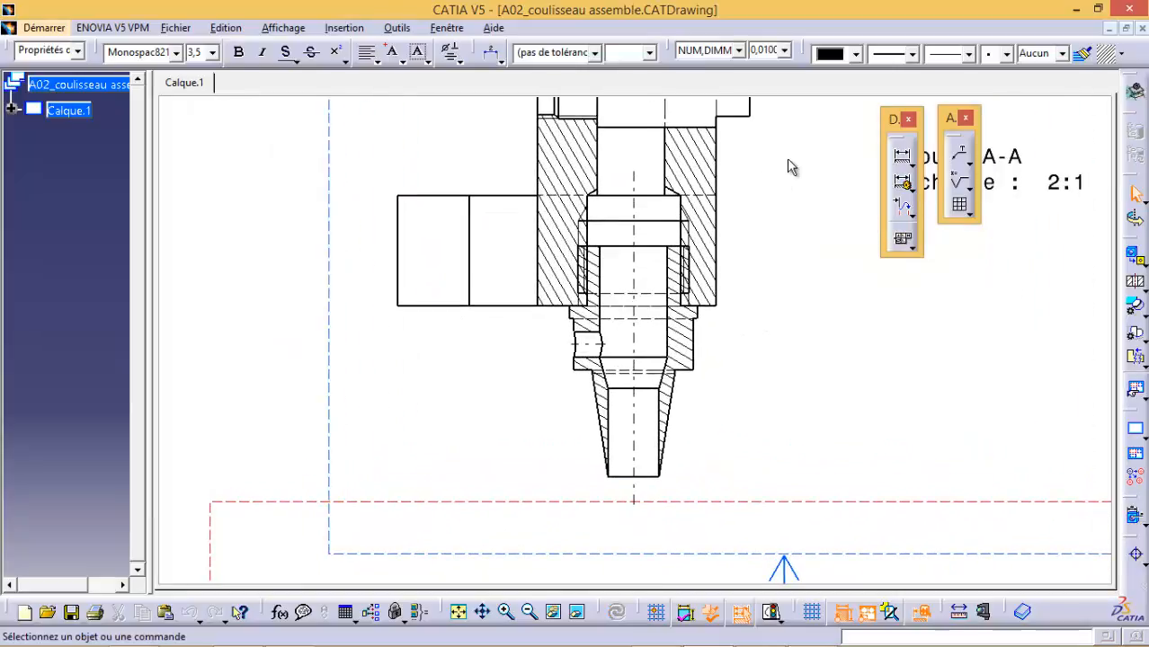
pyautogui.moveTo(766, 199); pyautogui.dragTo(706, 314, button='middle')
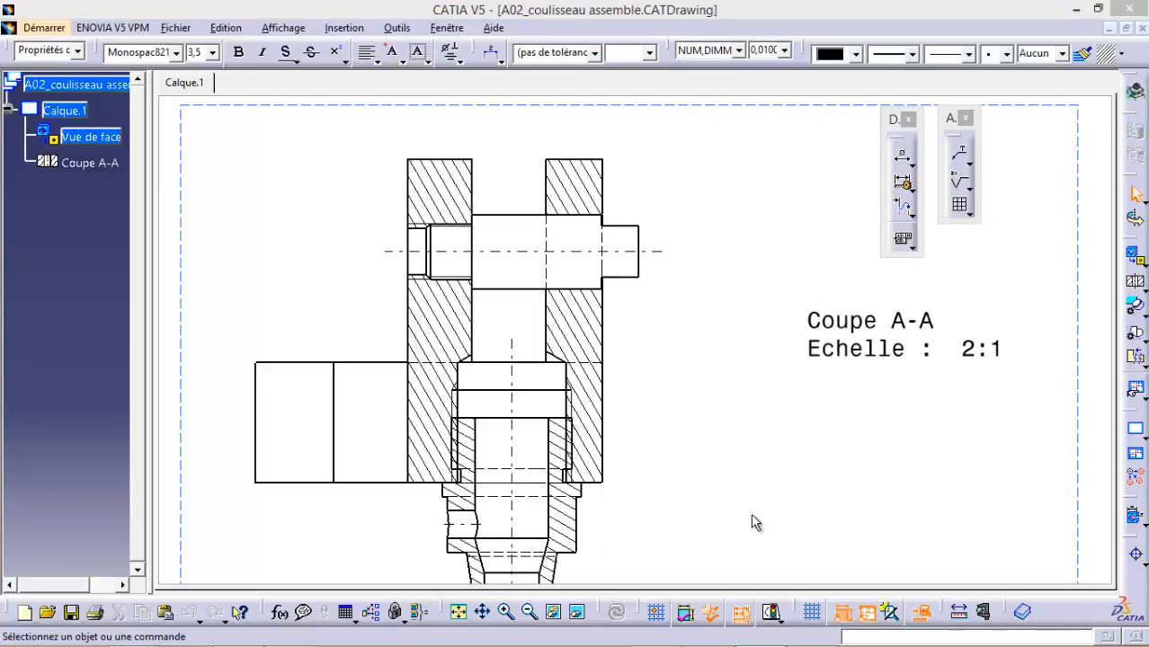
pyautogui.moveTo(752, 514); pyautogui.dragTo(756, 397)
pyautogui.moveTo(829, 468)
pyautogui.mouseDown(button='middle')
pyautogui.moveTo(795, 483)
pyautogui.moveTo(767, 210)
pyautogui.moveTo(782, 539)
pyautogui.moveTo(775, 514)
pyautogui.moveTo(818, 208)
pyautogui.mouseUp(button='middle')
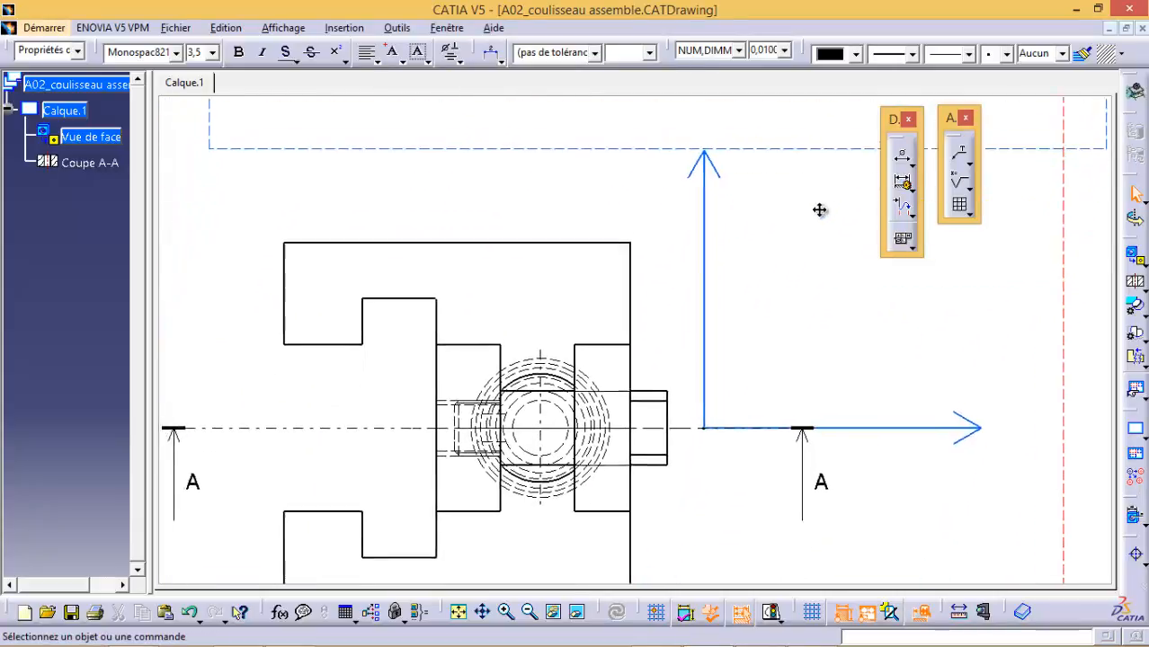
# Turn off "Lignes cachées" in the properties of the Vue de face view
pyautogui.moveTo(757, 549)
pyautogui.mouseDown(button='middle')
pyautogui.moveTo(728, 526)
pyautogui.moveTo(792, 474)
pyautogui.mouseUp(button='middle')
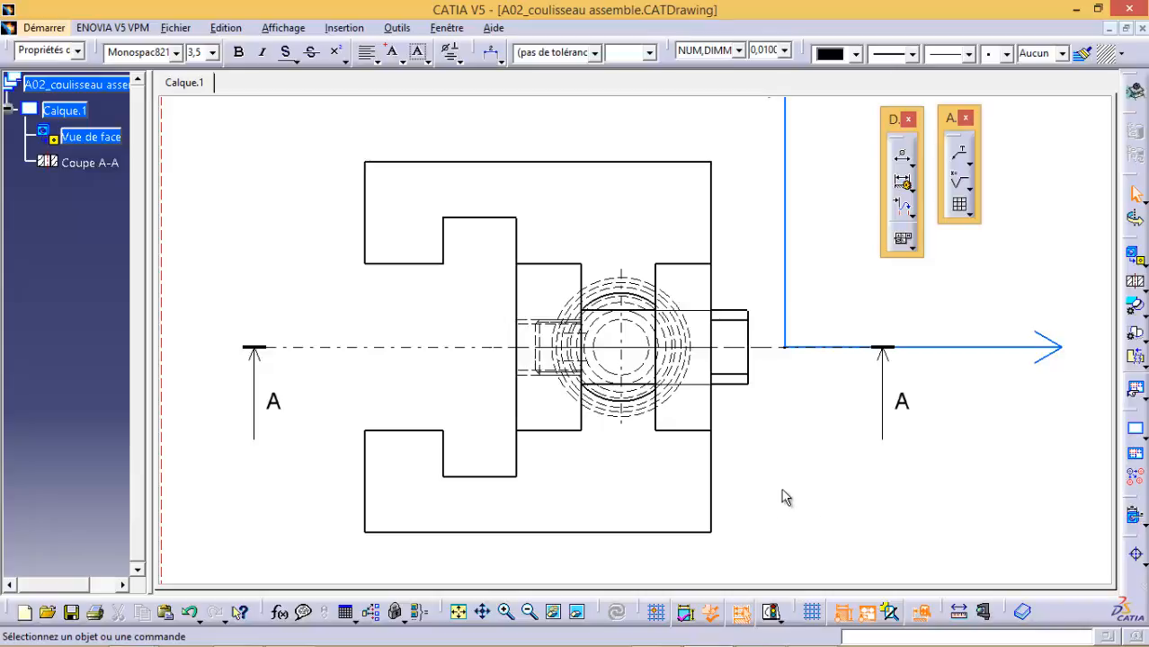
pyautogui.moveTo(789, 387); pyautogui.dragTo(803, 479, button='middle')
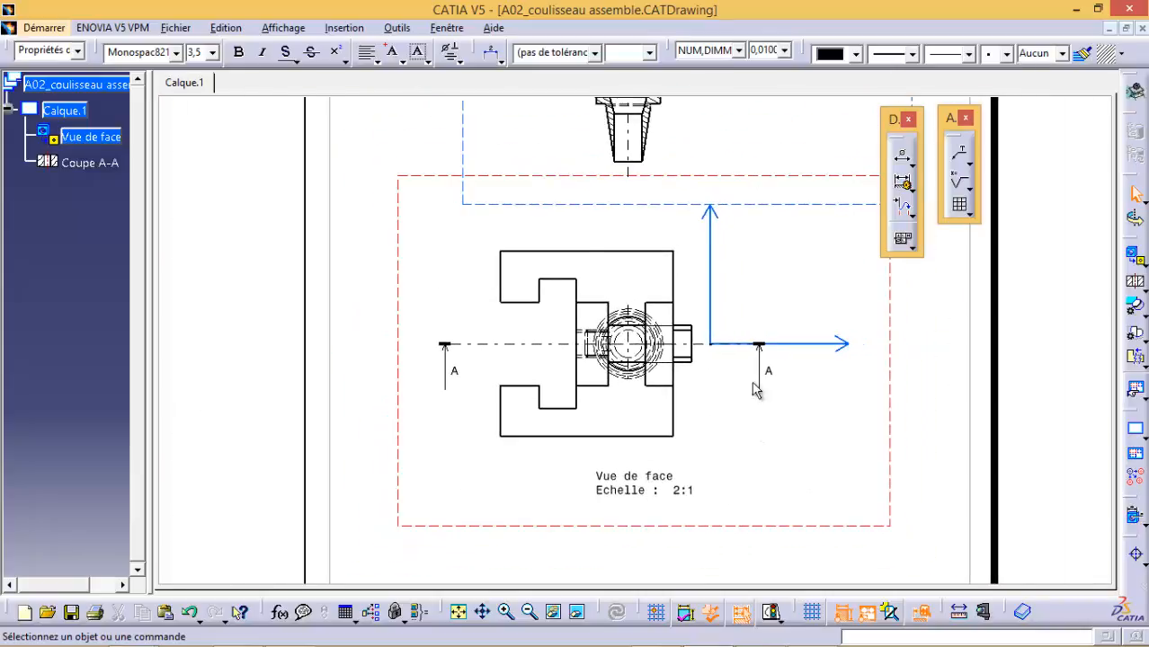
pyautogui.rightClick(416, 175)
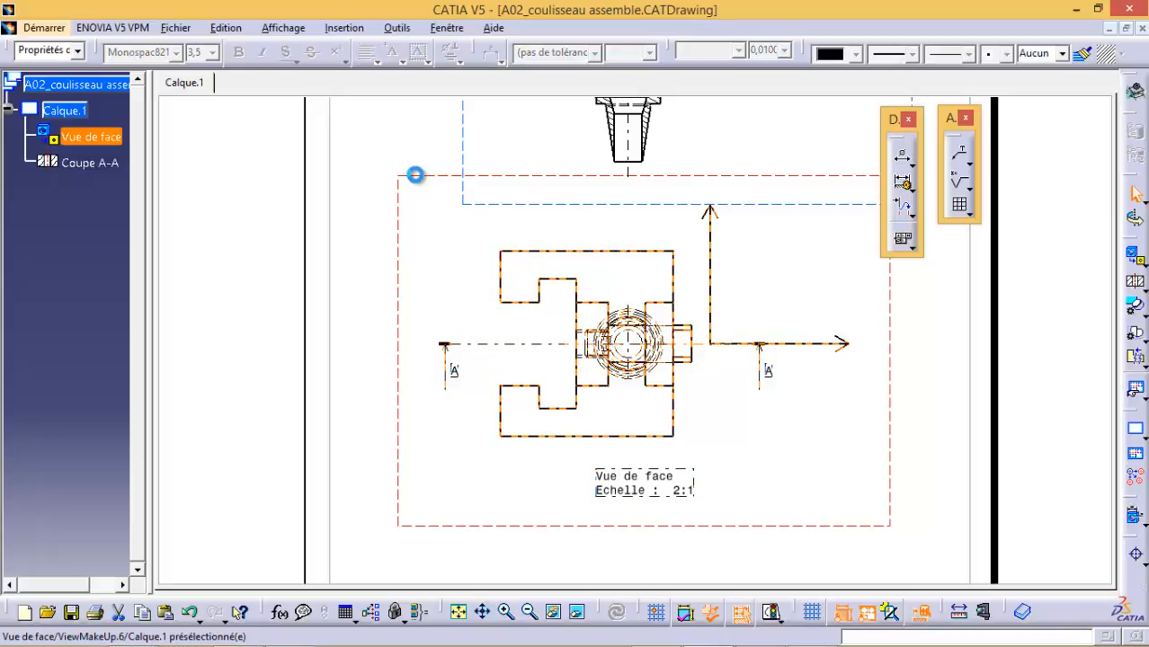
pyautogui.click(462, 275)
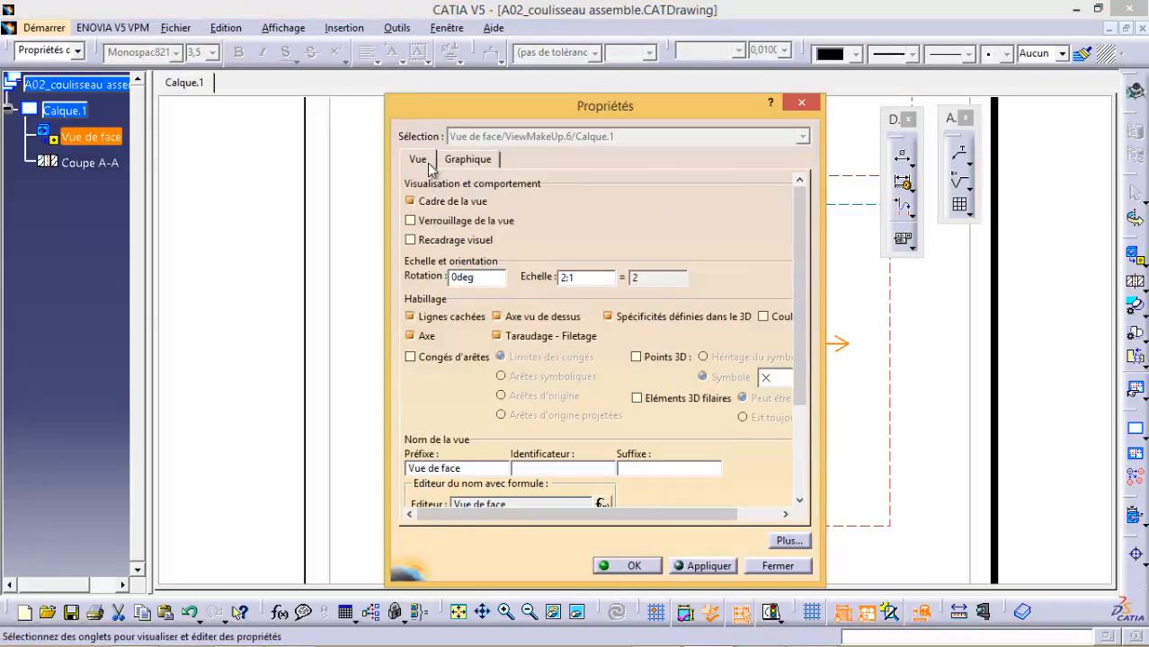
pyautogui.click(410, 317)
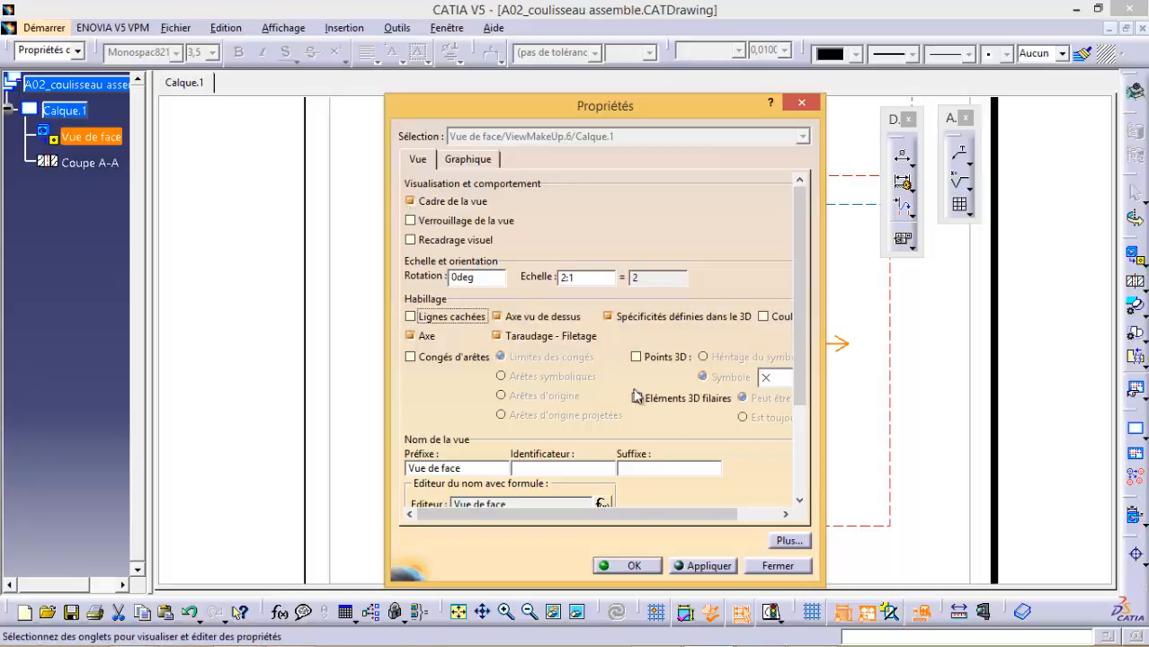
pyautogui.click(710, 566)
pyautogui.moveTo(647, 108)
pyautogui.mouseDown()
pyautogui.moveTo(347, 168)
pyautogui.moveTo(610, 132)
pyautogui.moveTo(570, 107)
pyautogui.mouseUp()
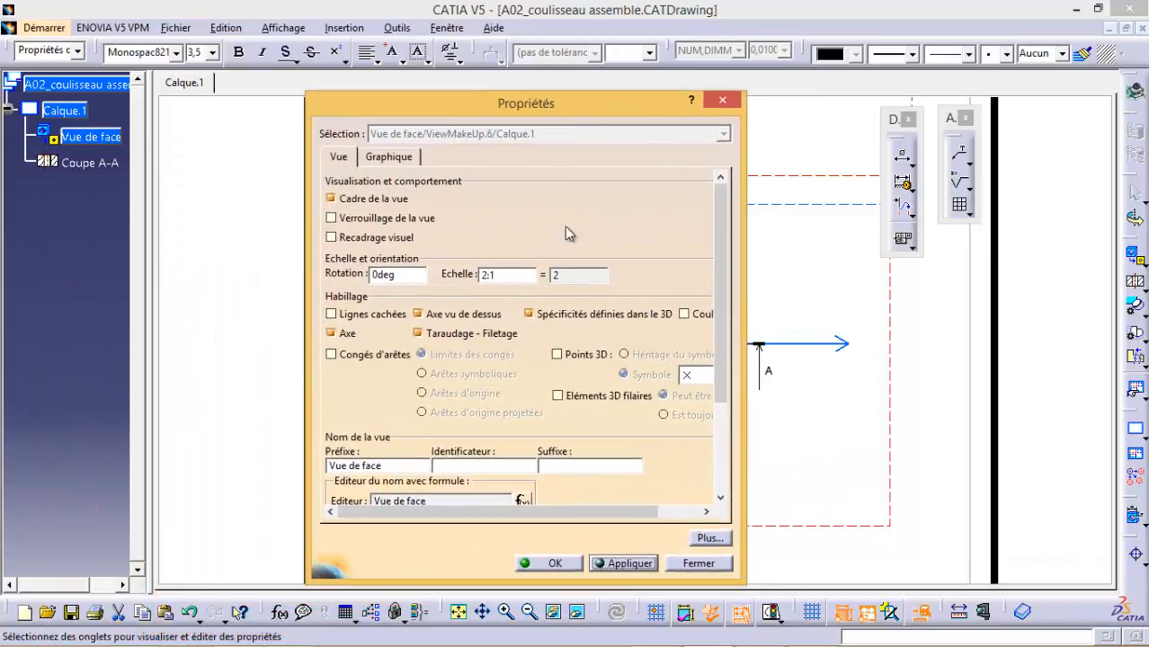
pyautogui.click(548, 564)
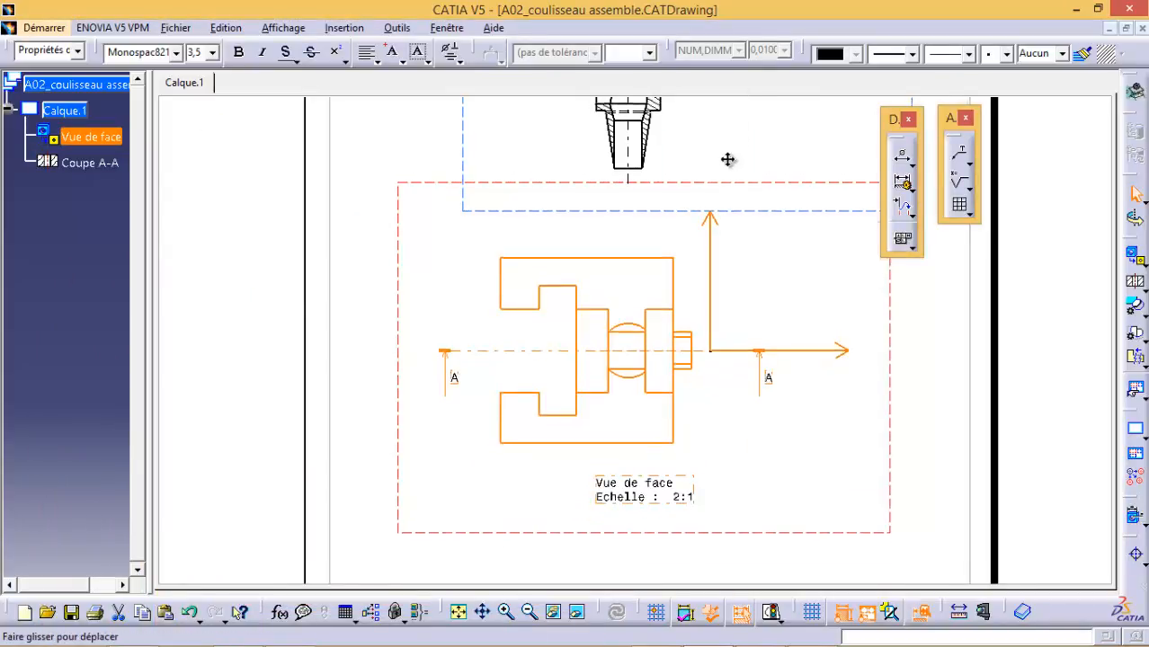
# Set the hatch angle of the punch part in section view Coupe A-A to 45 deg
pyautogui.moveTo(728, 159); pyautogui.dragTo(654, 367, button='middle')
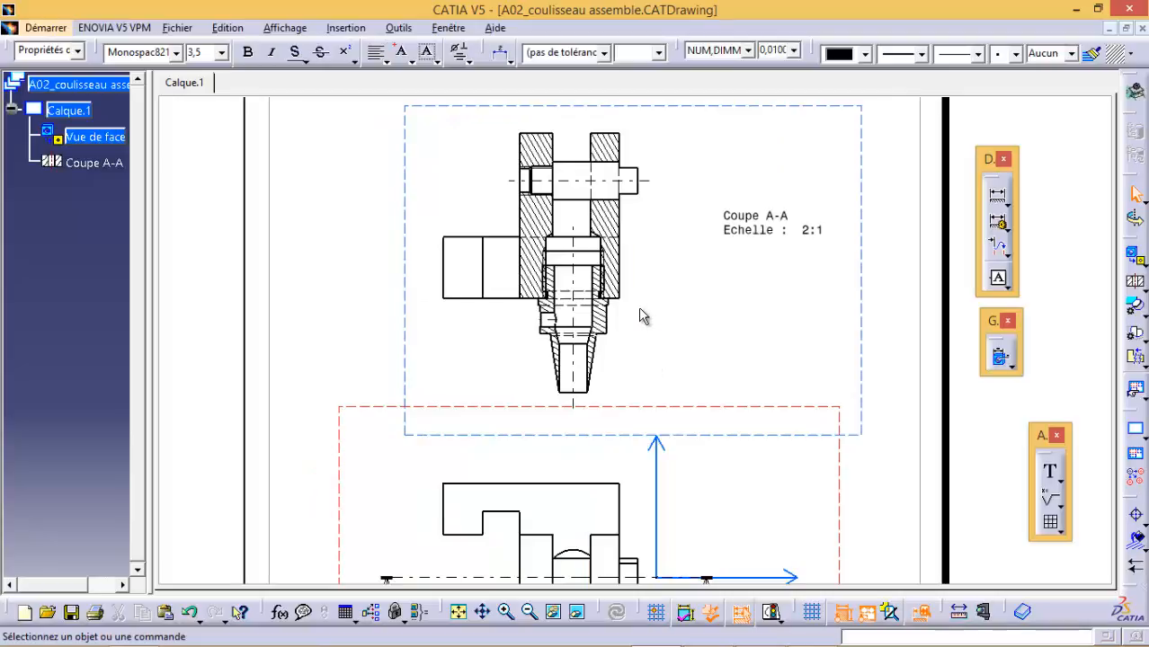
pyautogui.scroll(-2, 645, 313)
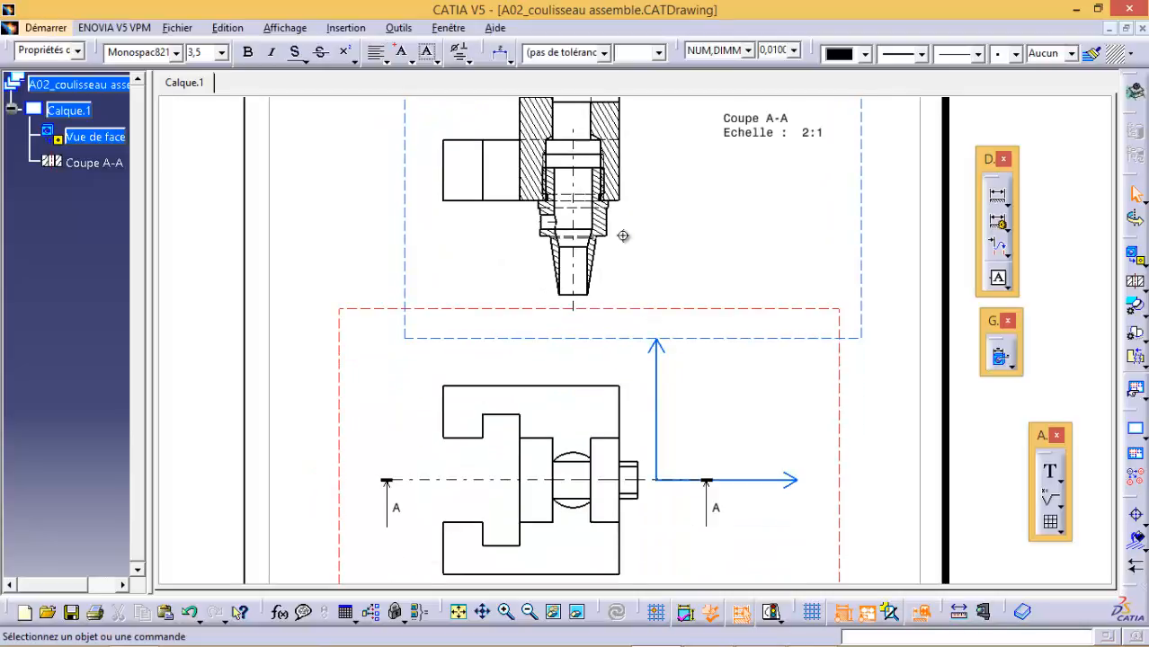
pyautogui.moveTo(623, 236)
pyautogui.mouseDown(button='middle')
pyautogui.moveTo(609, 172)
pyautogui.moveTo(700, 446)
pyautogui.moveTo(742, 346)
pyautogui.mouseUp(button='middle')
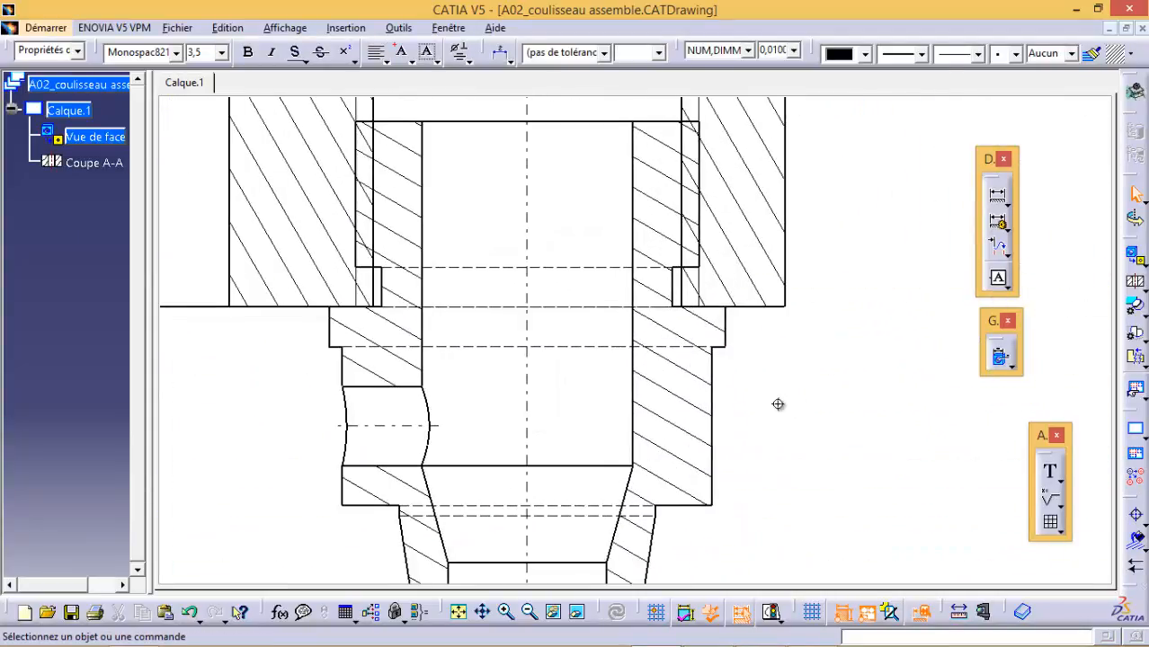
pyautogui.moveTo(777, 405)
pyautogui.mouseDown(button='middle')
pyautogui.moveTo(703, 400)
pyautogui.moveTo(749, 297)
pyautogui.moveTo(733, 305)
pyautogui.moveTo(701, 442)
pyautogui.moveTo(803, 470)
pyautogui.moveTo(808, 512)
pyautogui.mouseUp(button='middle')
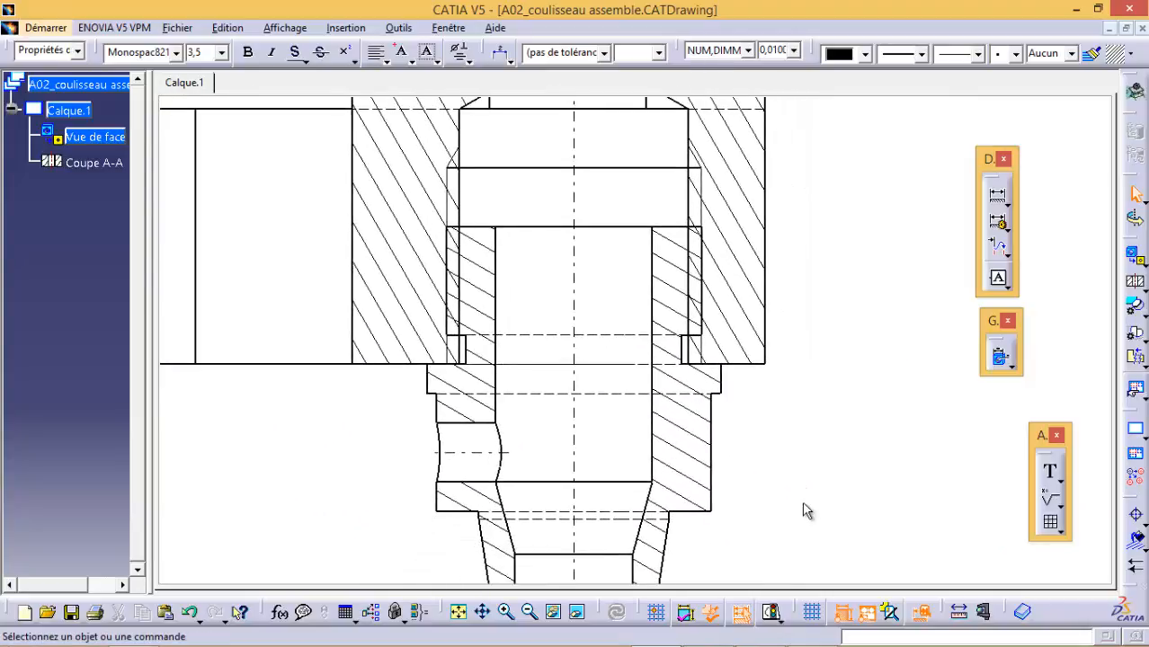
pyautogui.click(690, 433)
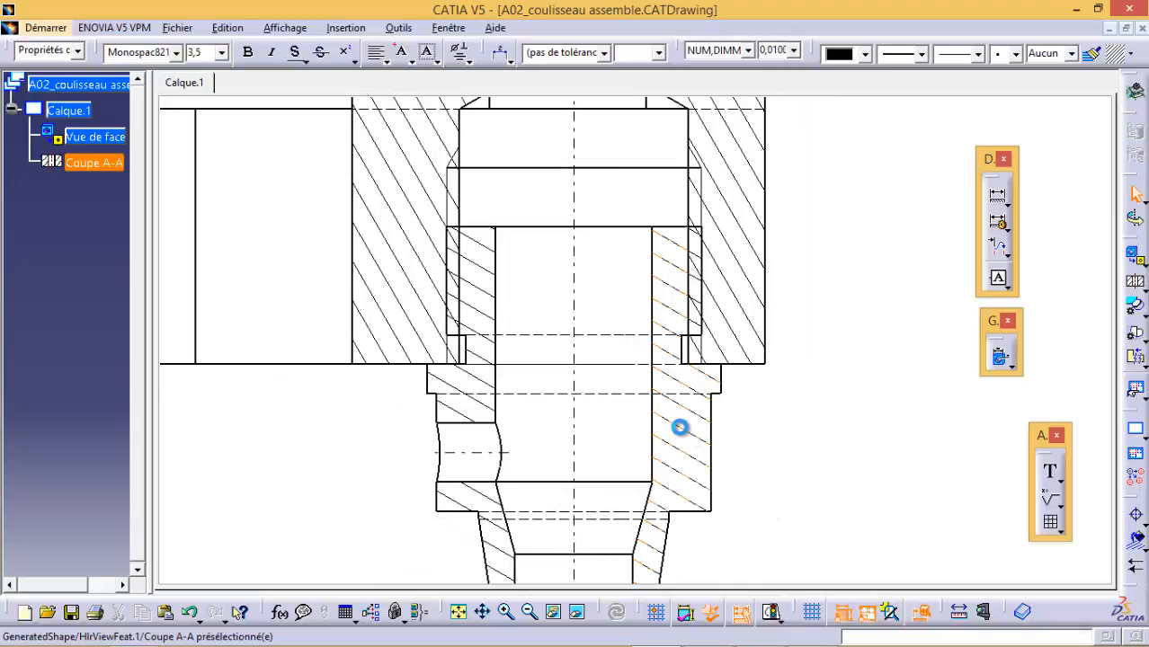
pyautogui.rightClick(681, 435)
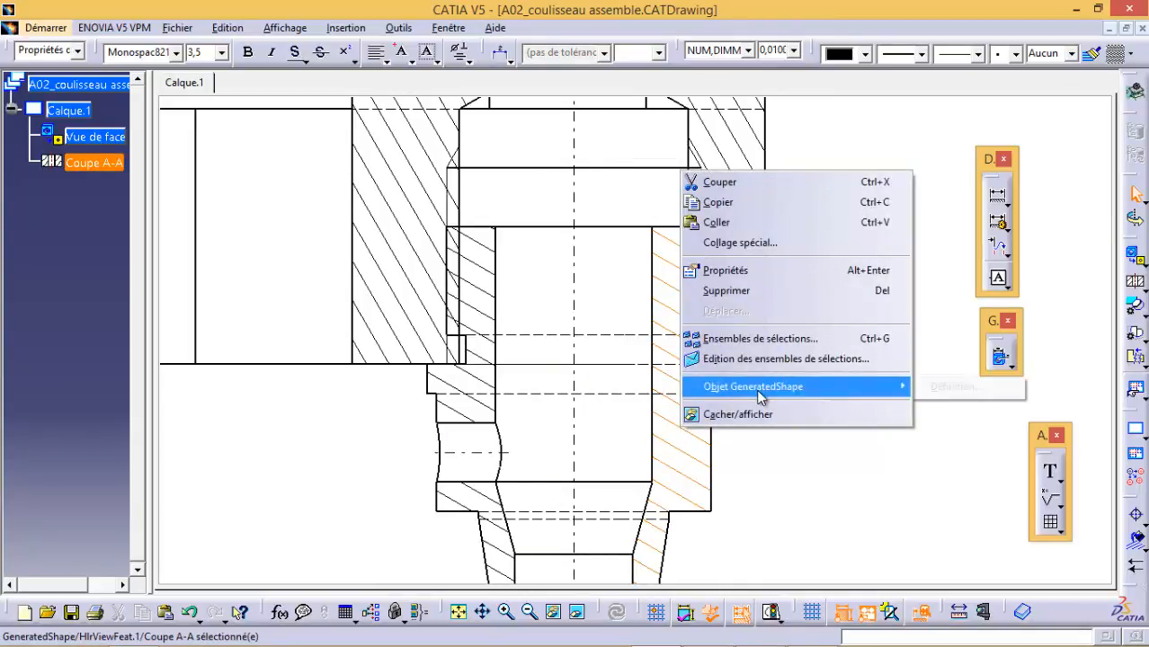
pyautogui.moveTo(762, 394)
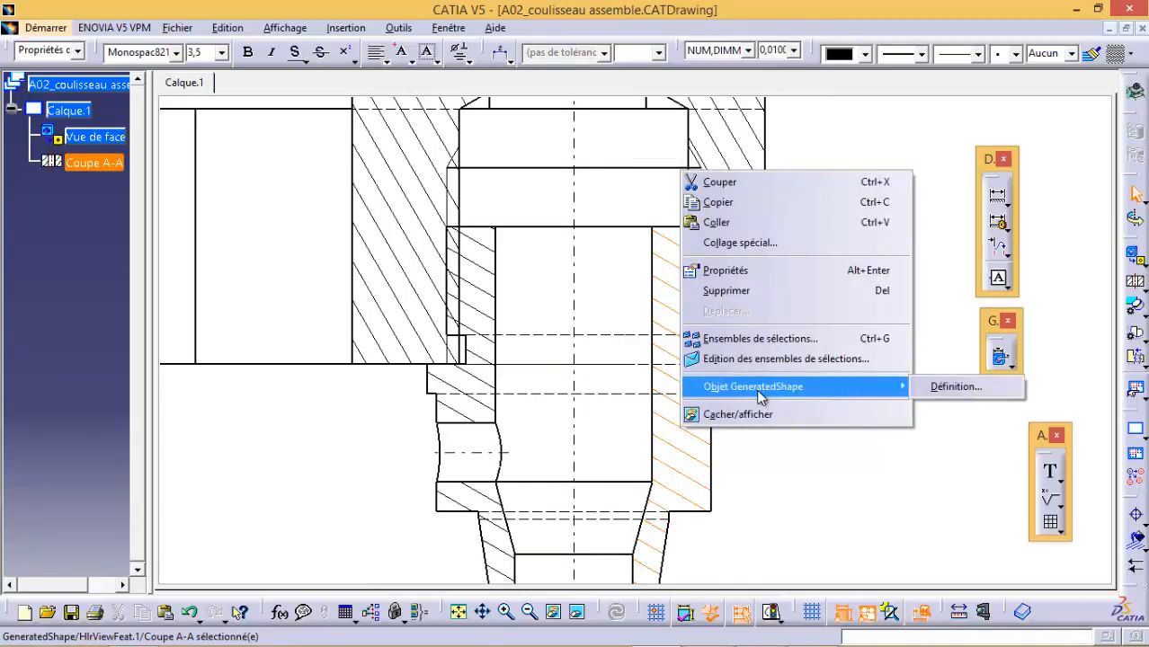
pyautogui.click(942, 390)
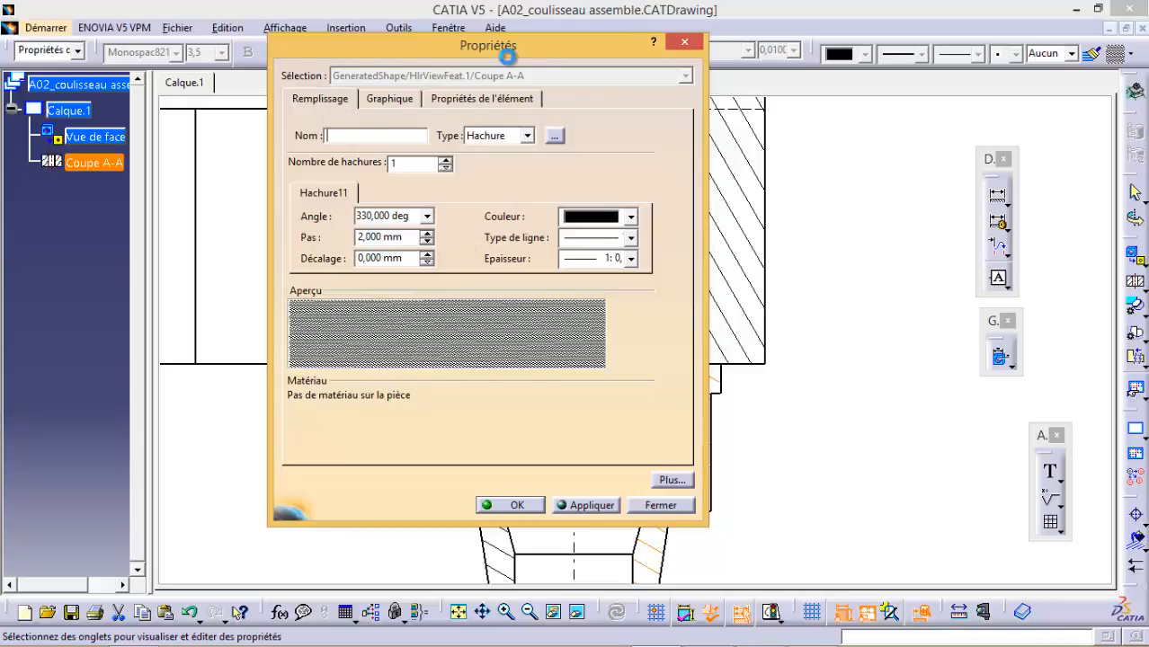
pyautogui.moveTo(508, 56); pyautogui.dragTo(404, 91)
pyautogui.click(329, 252)
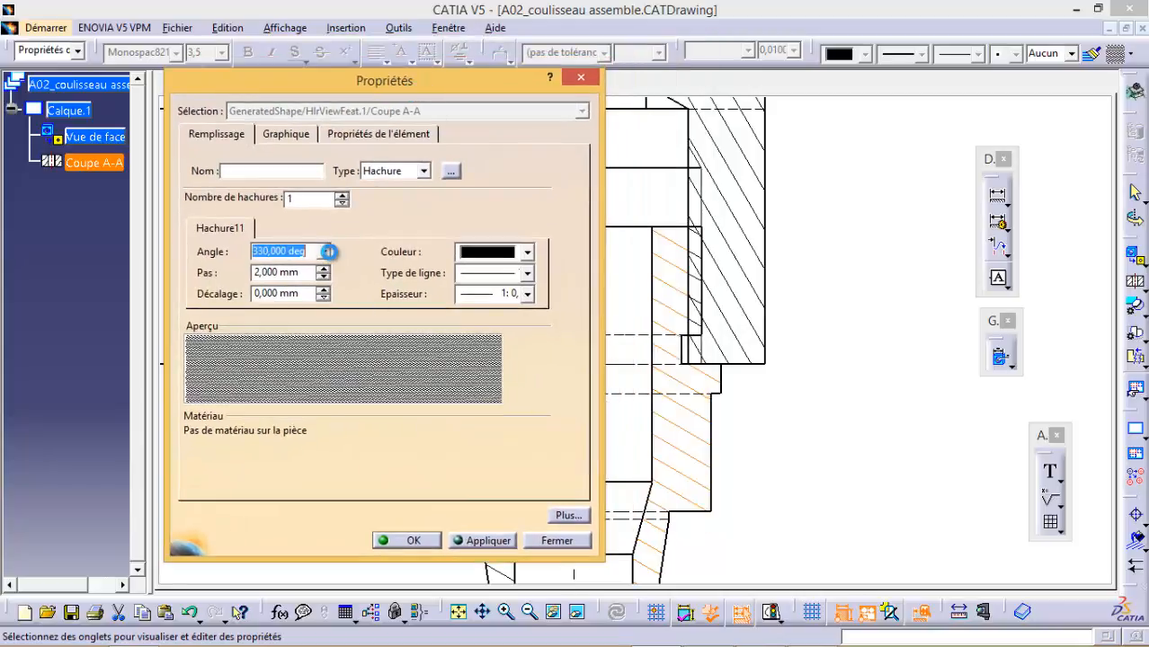
pyautogui.click(326, 252)
pyautogui.click(322, 252)
pyautogui.click(288, 251)
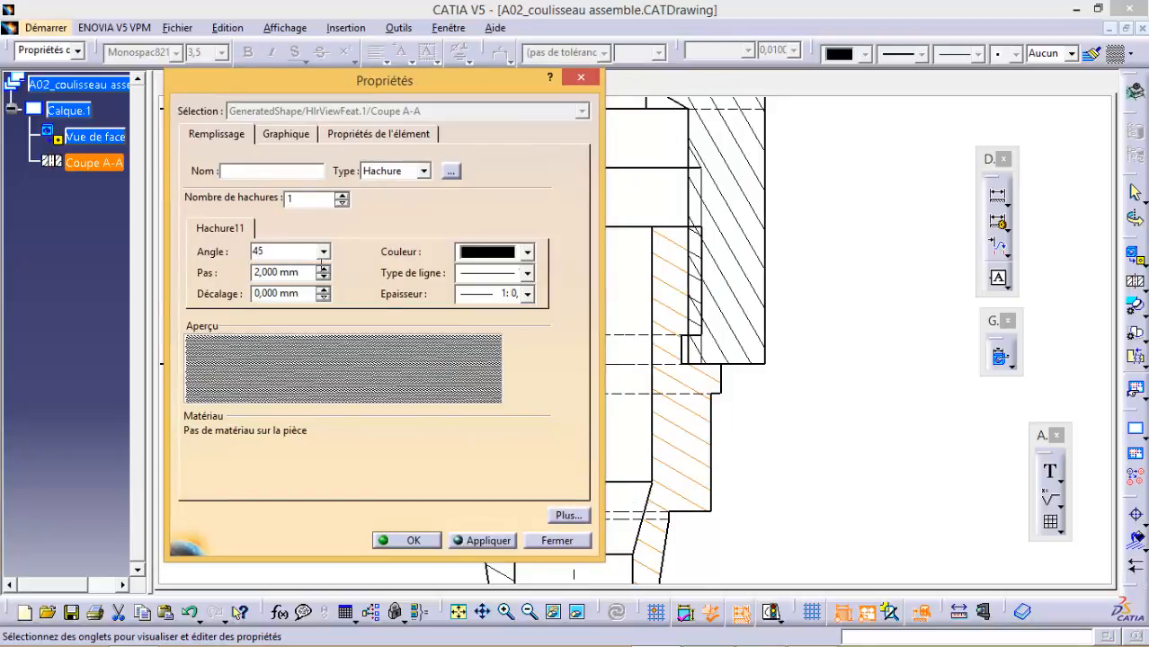
pyautogui.write('45')
pyautogui.click(486, 541)
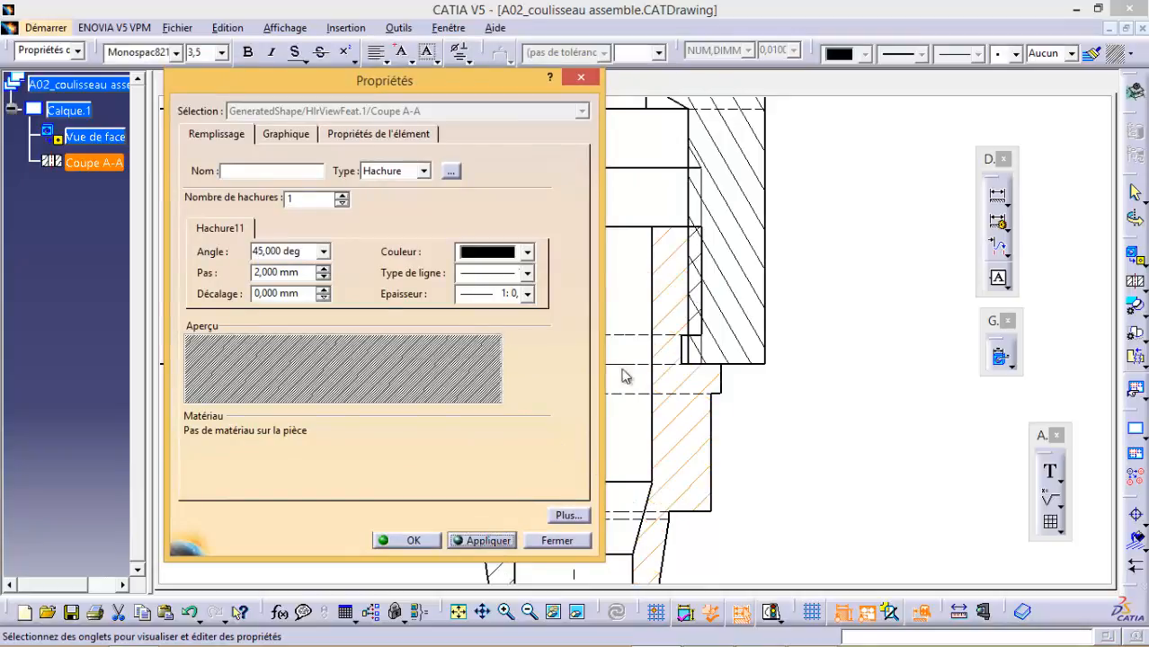
pyautogui.click(405, 541)
# In the A02_coulisseau_complet product, set the drawing properties of P10_EmportePiece3 to "Non coupé dans les vues de coupe"
pyautogui.moveTo(846, 329); pyautogui.dragTo(837, 440, button='middle')
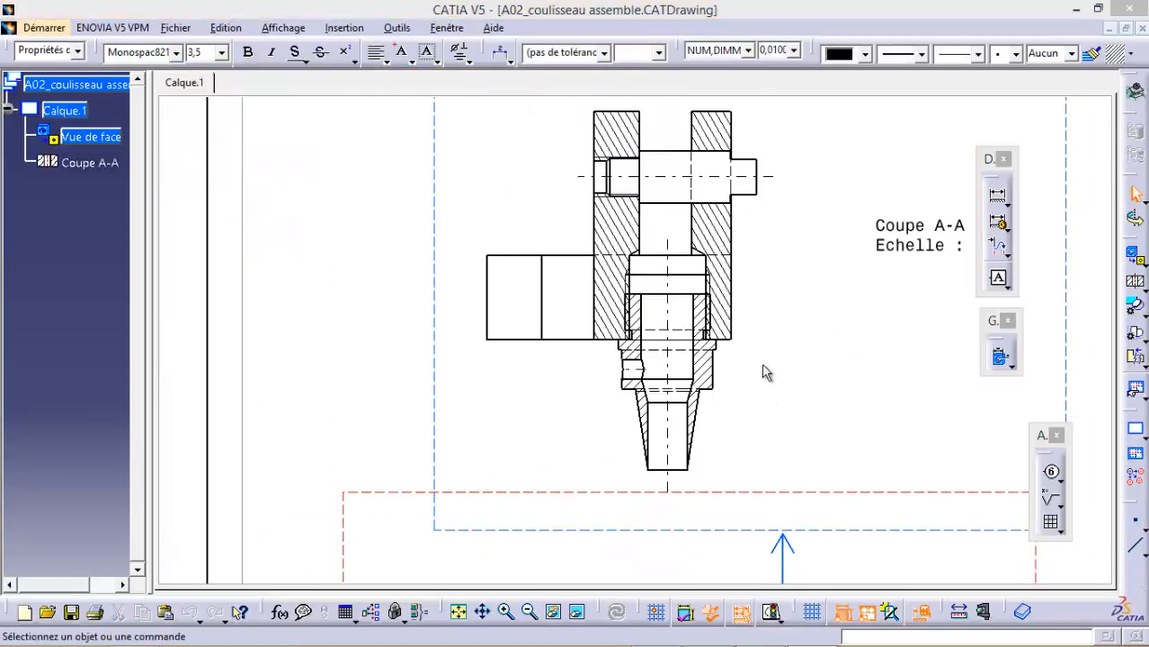
pyautogui.moveTo(763, 373)
pyautogui.mouseDown(button='middle')
pyautogui.moveTo(824, 382)
pyautogui.moveTo(820, 294)
pyautogui.moveTo(844, 333)
pyautogui.moveTo(657, 249)
pyautogui.moveTo(673, 231)
pyautogui.mouseUp(button='middle')
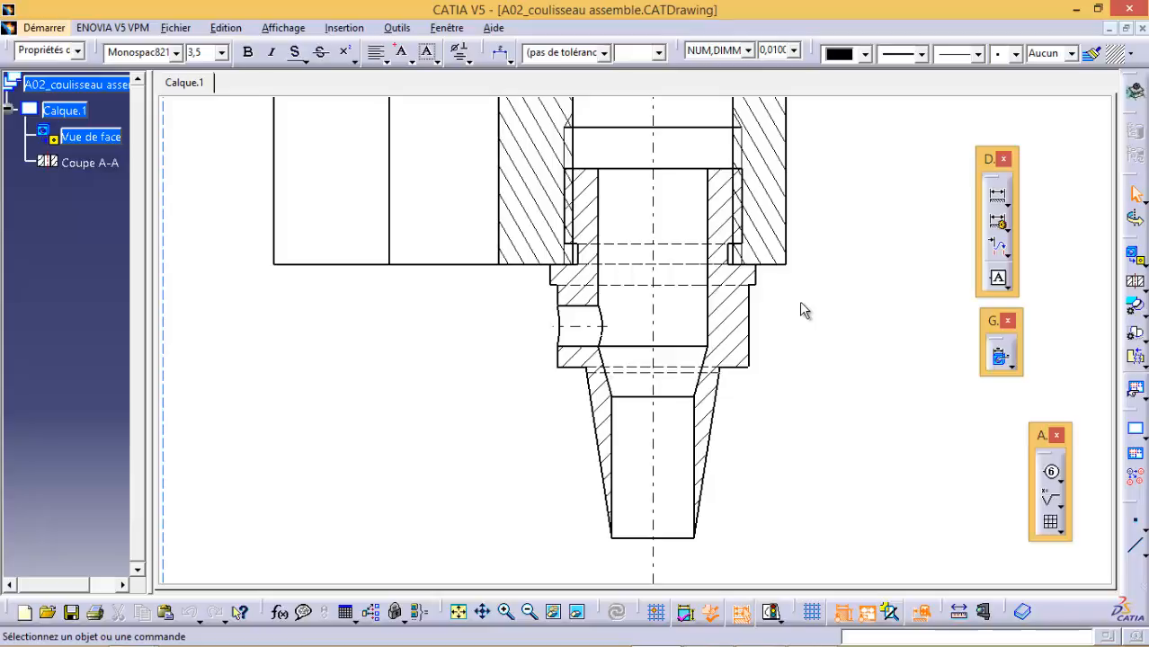
pyautogui.click(449, 27)
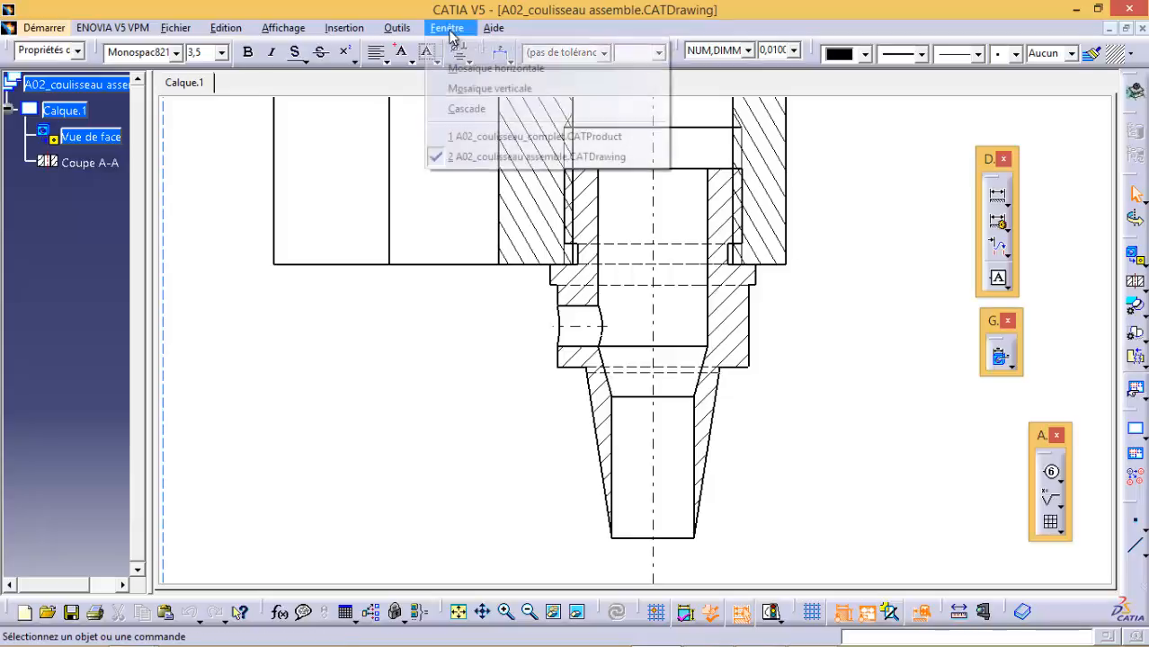
pyautogui.click(503, 135)
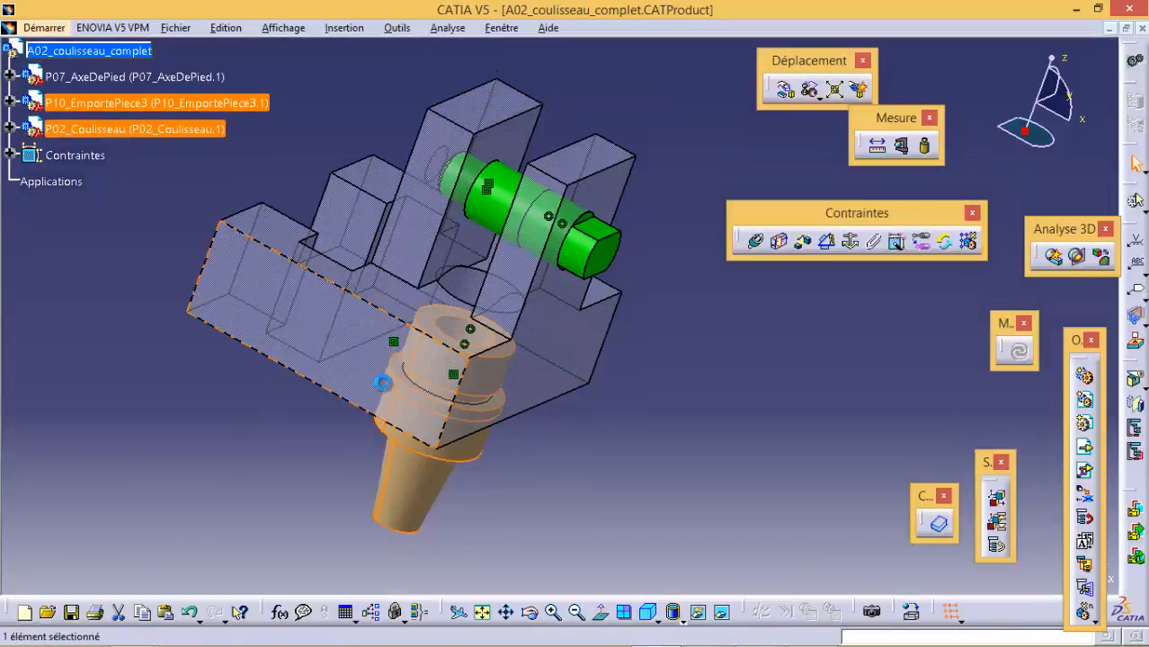
pyautogui.rightClick(115, 103)
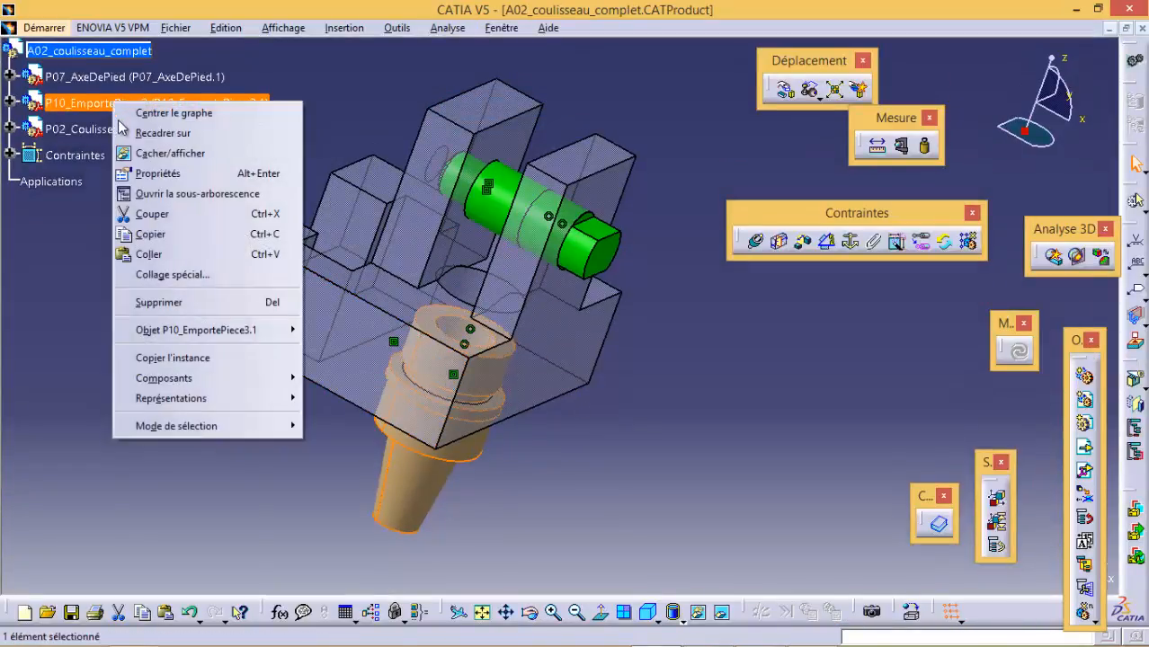
pyautogui.click(153, 176)
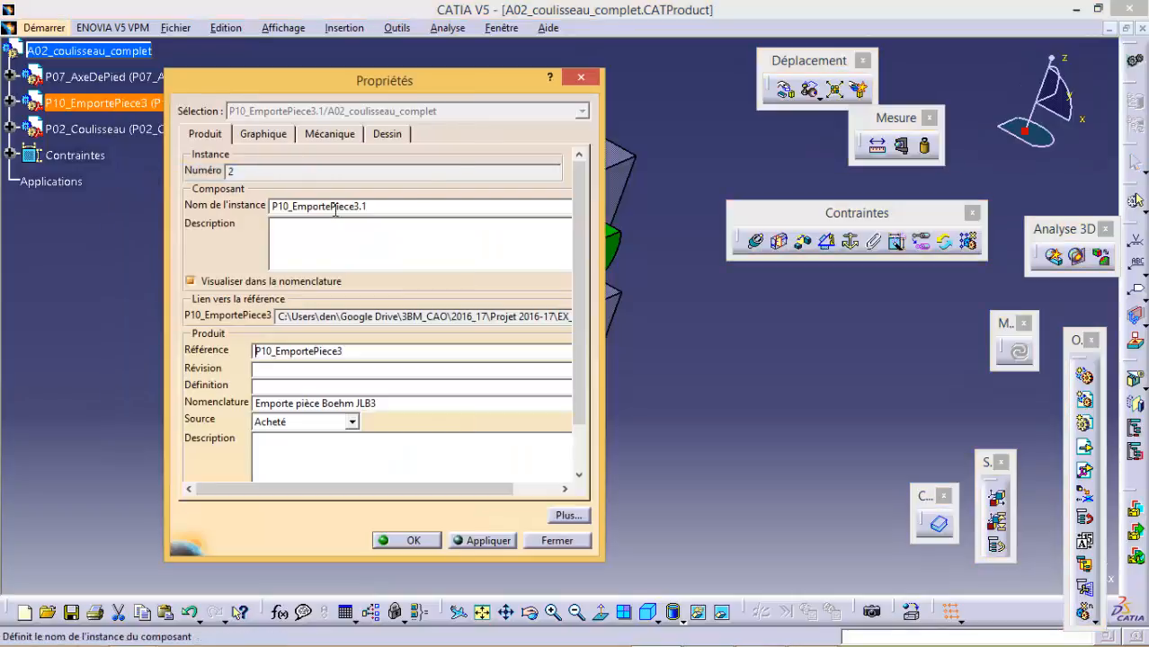
pyautogui.click(387, 133)
pyautogui.click(190, 174)
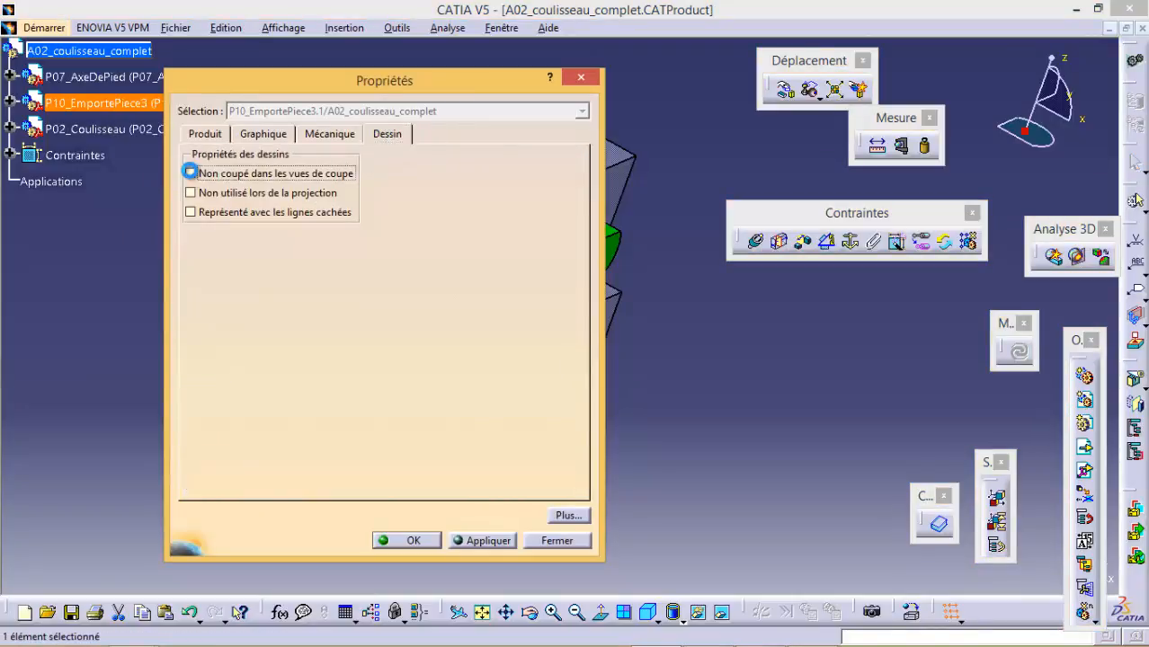
pyautogui.click(486, 542)
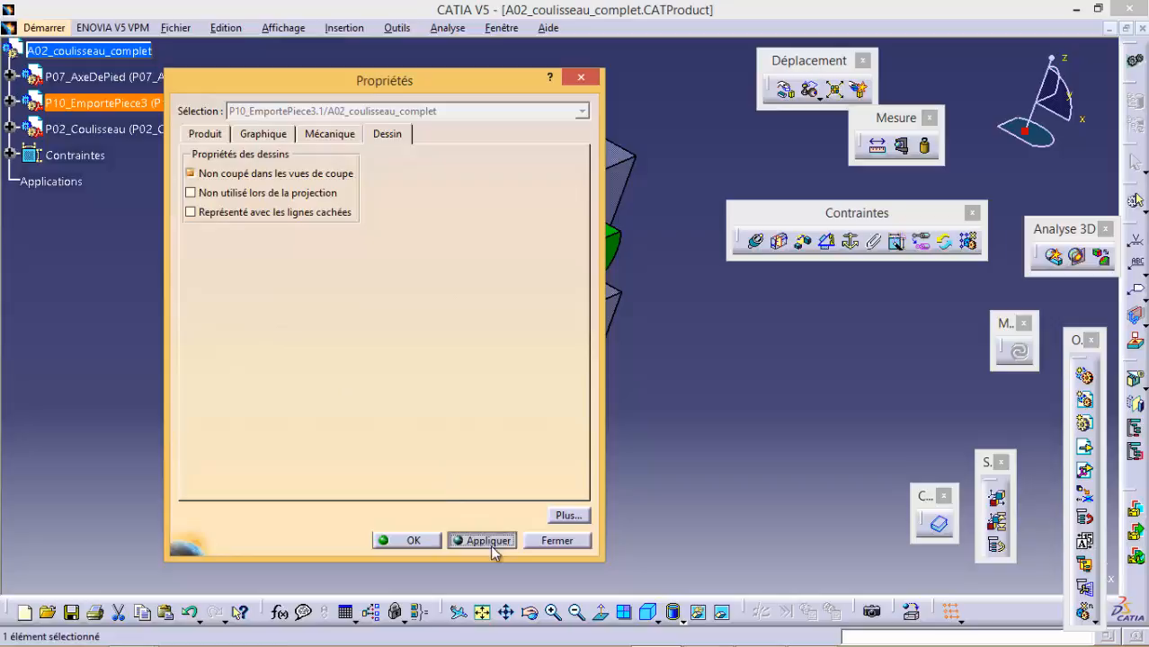
pyautogui.click(417, 540)
# Return to the A02_coulisseau assemble drawing and update its views to apply the punch's new section property
pyautogui.click(501, 28)
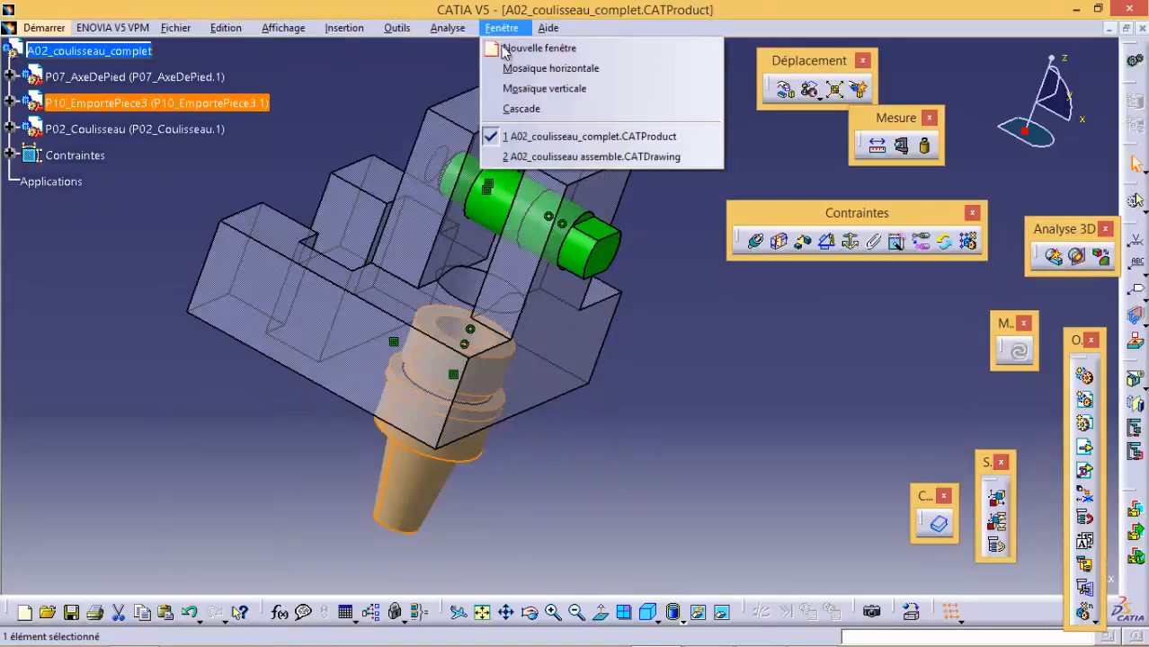
pyautogui.click(520, 157)
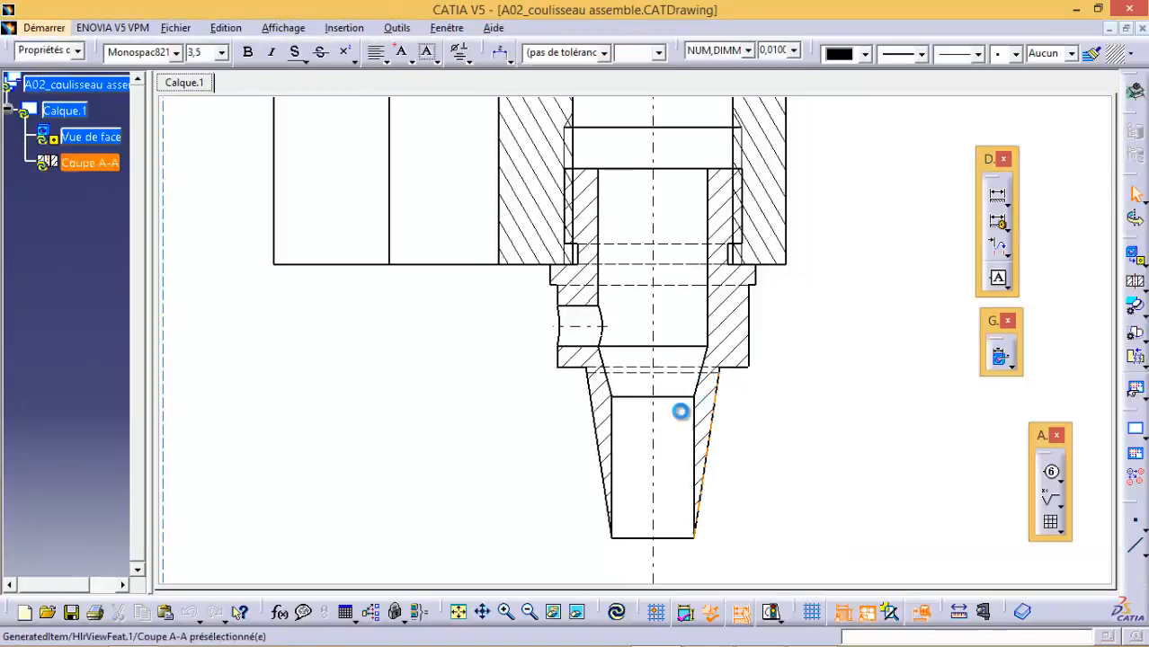
pyautogui.click(616, 611)
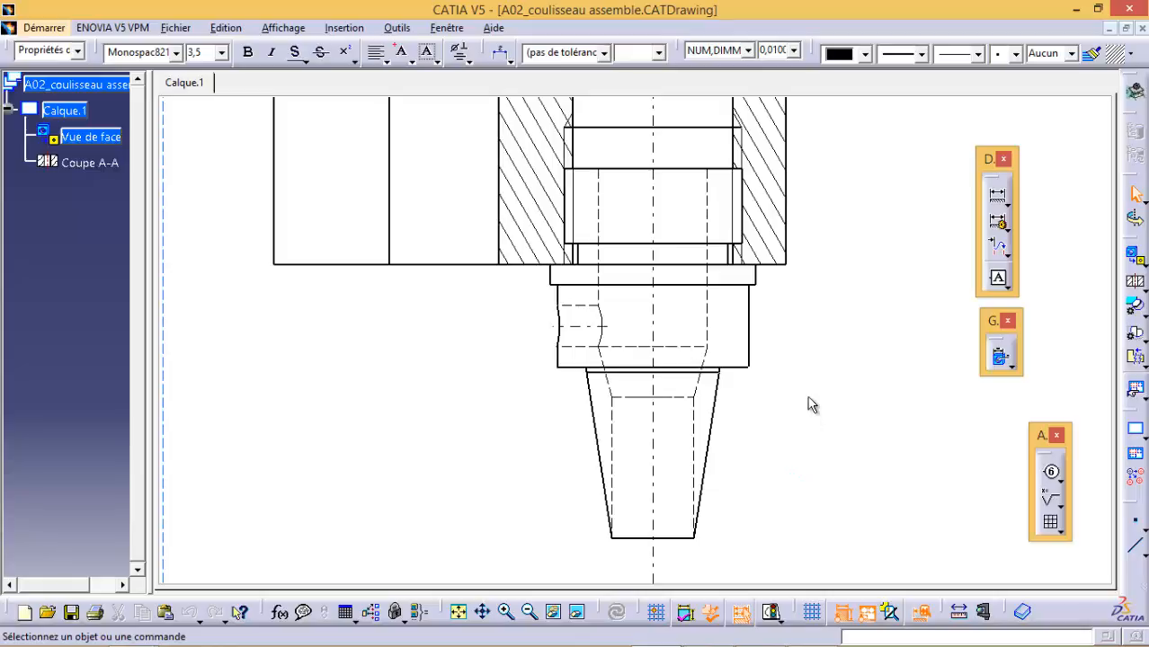
# Add part number balloon 1 to P02_Coulisseau at the upper right edge of the Coupe A-A section
pyautogui.moveTo(821, 344); pyautogui.dragTo(814, 434, button='middle')
pyautogui.moveTo(806, 295)
pyautogui.mouseDown(button='middle')
pyautogui.moveTo(794, 351)
pyautogui.moveTo(803, 357)
pyautogui.mouseUp(button='middle')
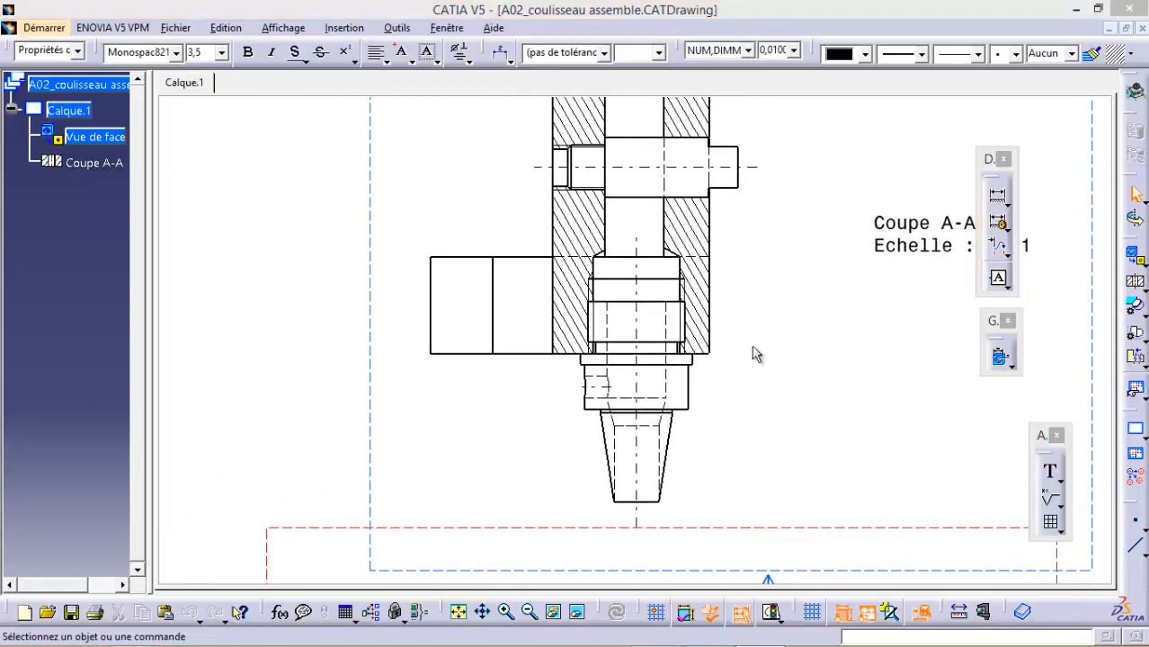
pyautogui.click(850, 320)
pyautogui.moveTo(850, 321)
pyautogui.mouseDown(button='middle')
pyautogui.moveTo(846, 366)
pyautogui.moveTo(765, 368)
pyautogui.mouseUp(button='middle')
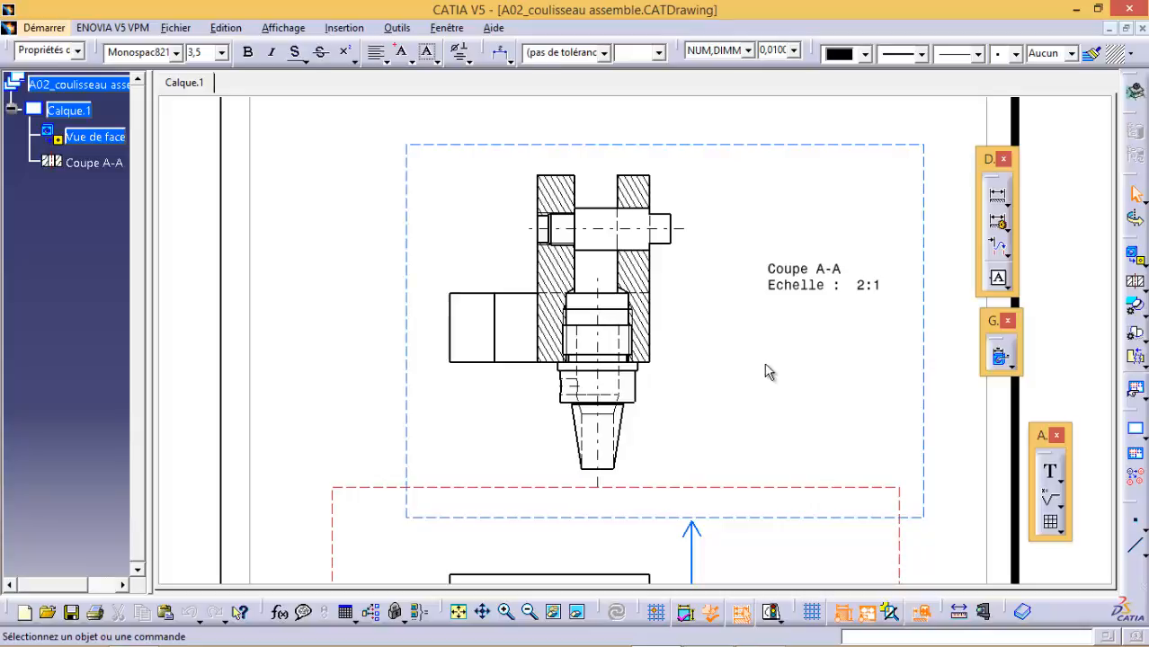
pyautogui.click(1060, 483)
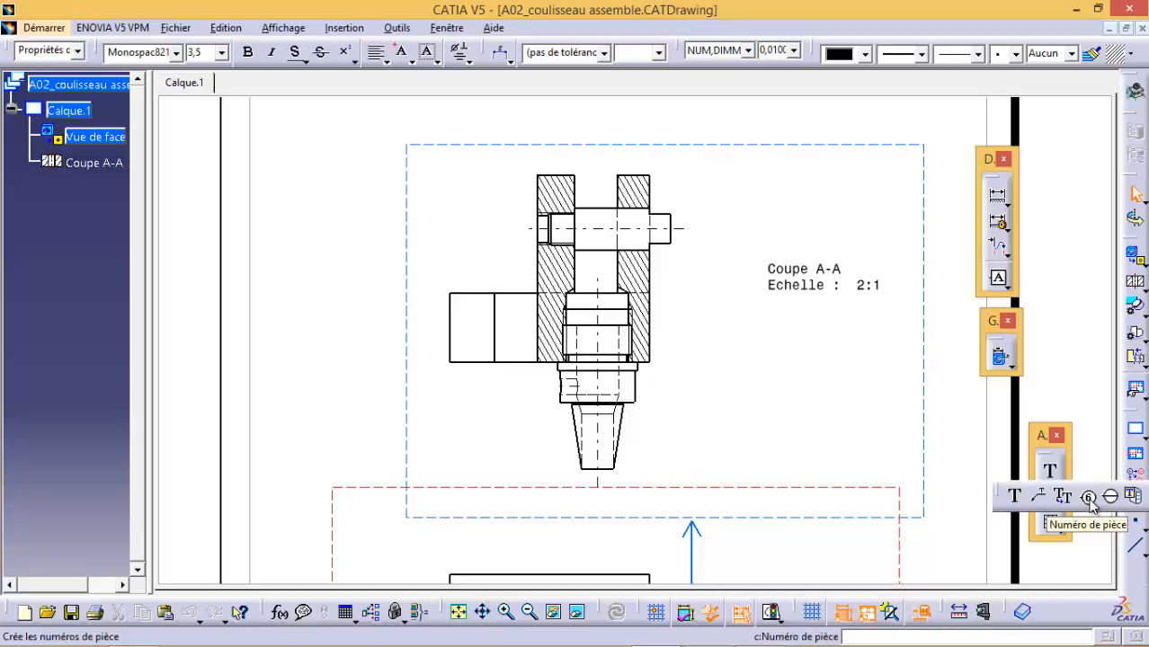
pyautogui.click(1089, 497)
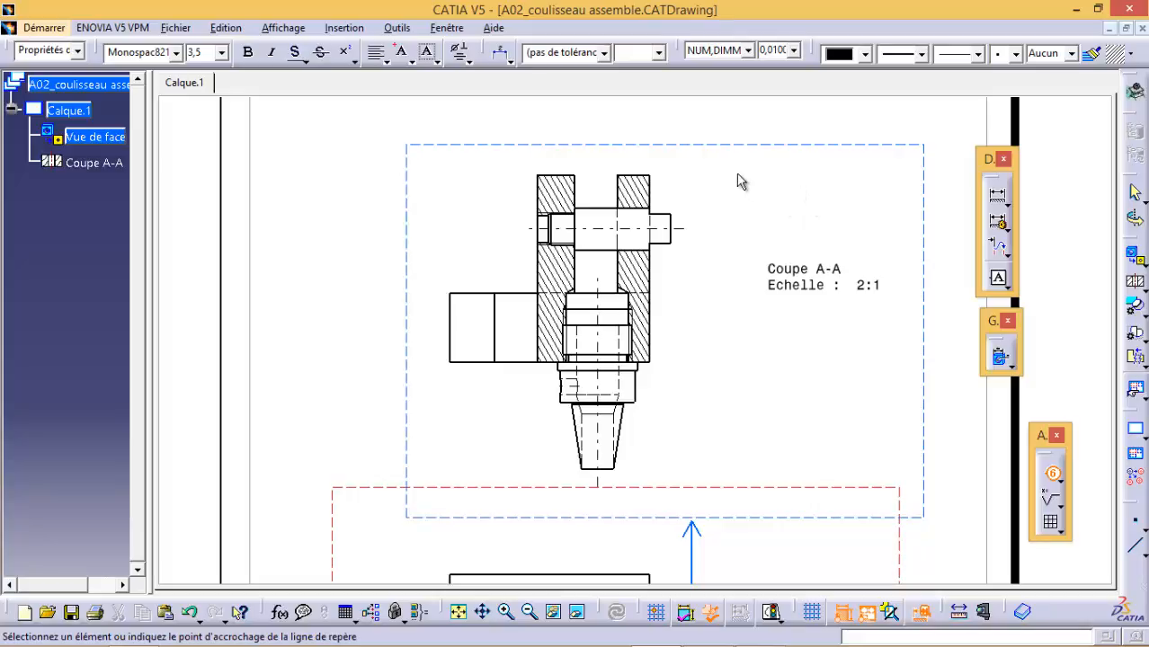
pyautogui.click(650, 191)
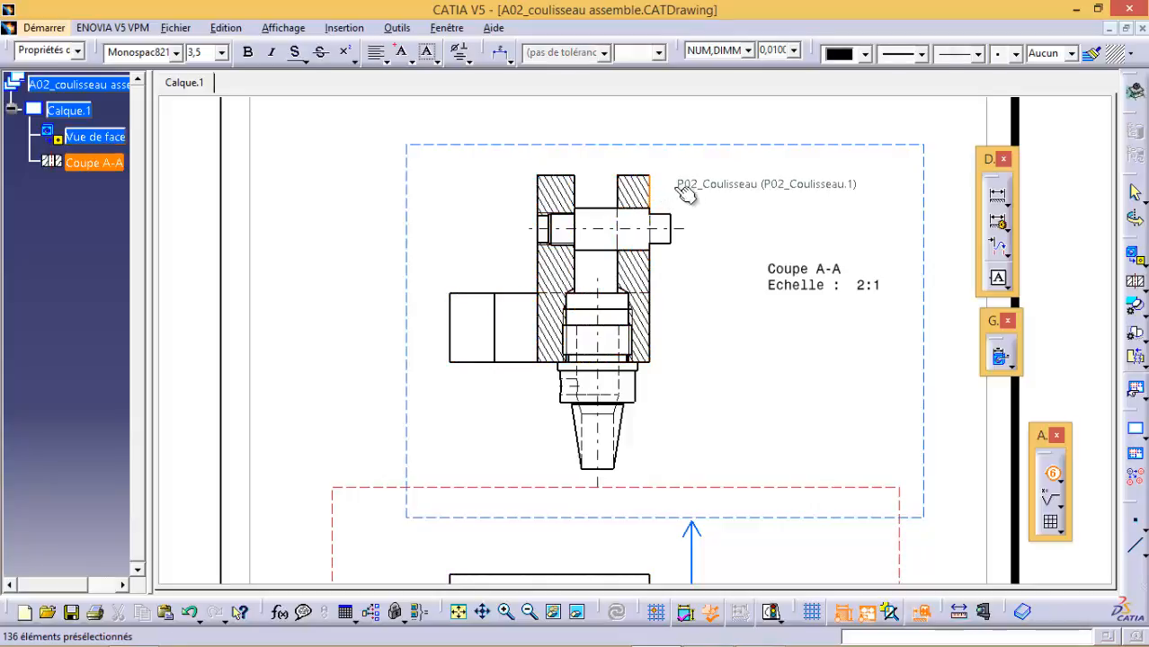
pyautogui.click(780, 160)
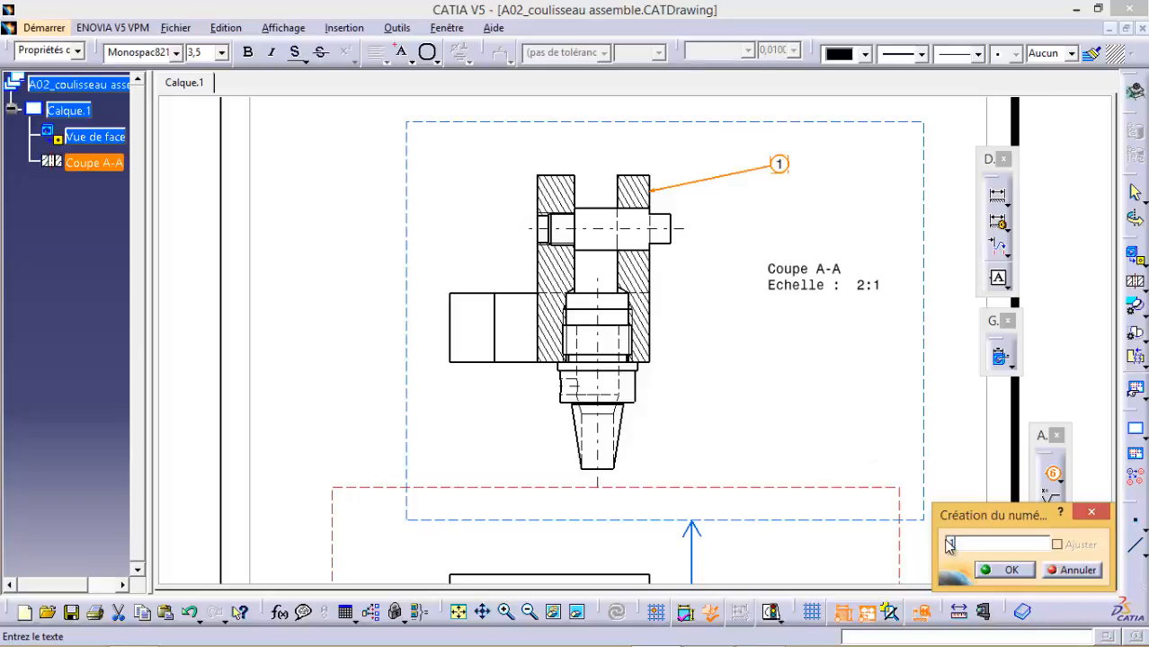
pyautogui.click(1008, 570)
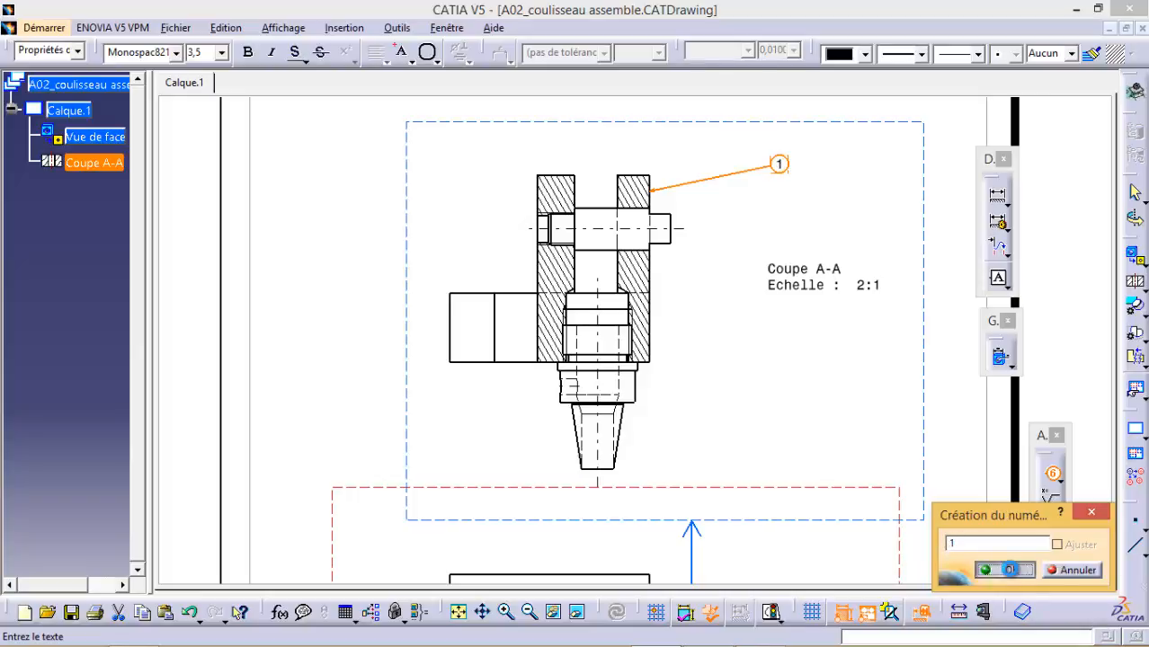
# Add part number balloon 2 to the right end of the pin in the Coupe A-A section
pyautogui.click(1050, 471)
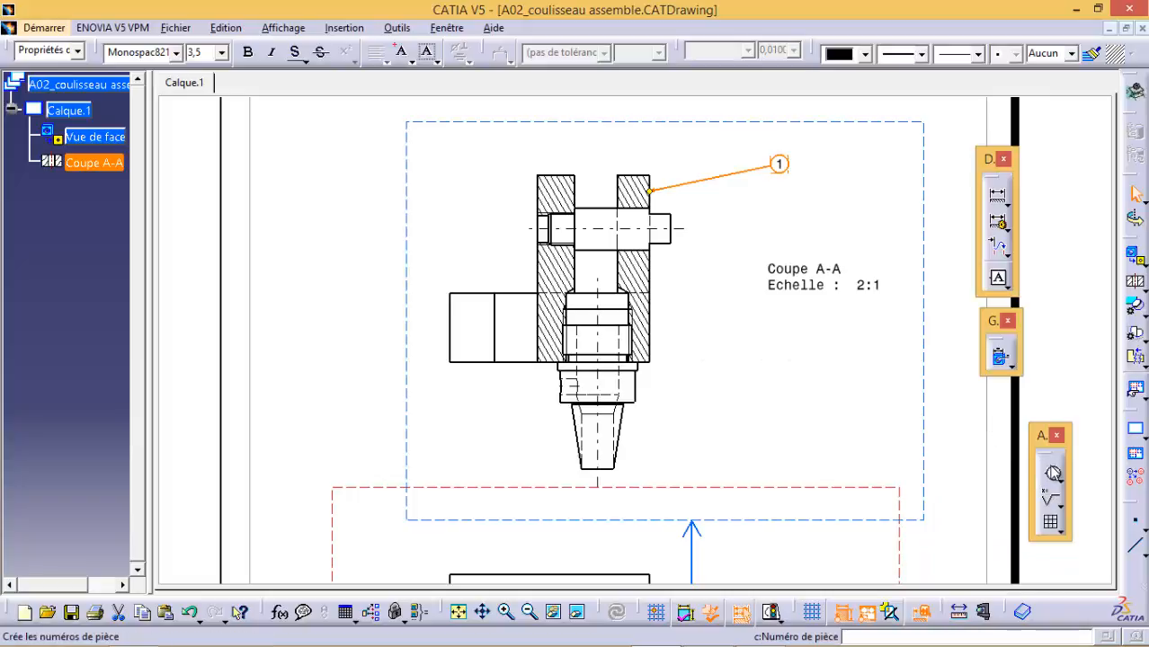
pyautogui.click(682, 242)
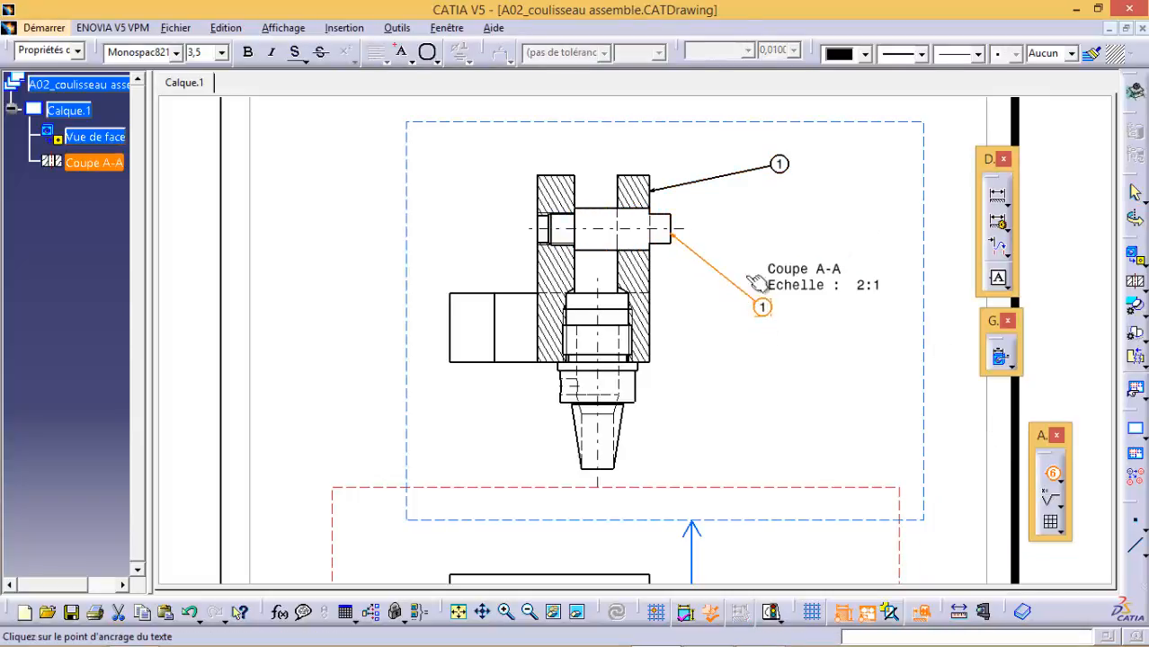
pyautogui.click(787, 236)
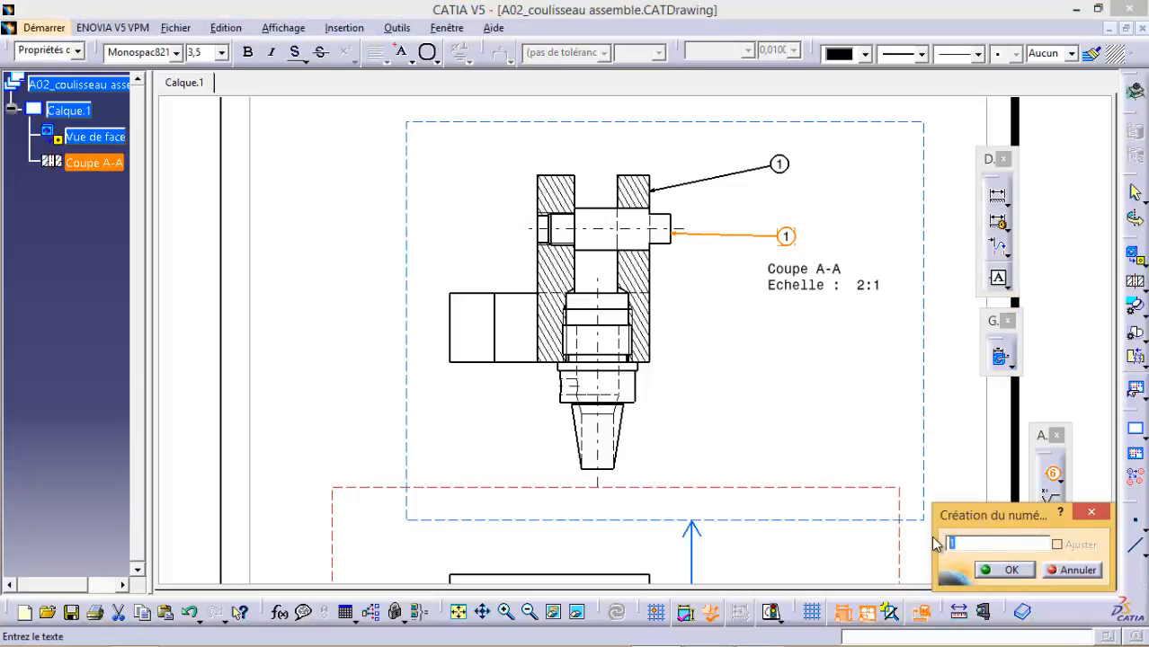
pyautogui.click(1001, 570)
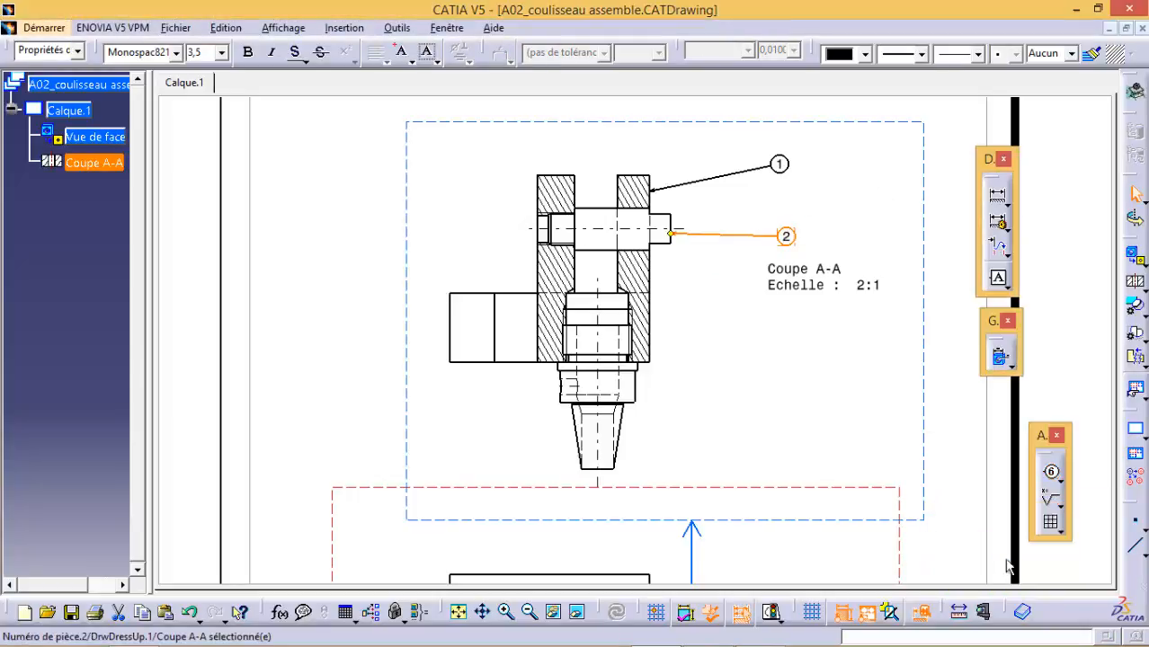
# Add part number balloon 3 to the collar of P10_EmportePiece3 in the Coupe A-A section
pyautogui.click(1052, 474)
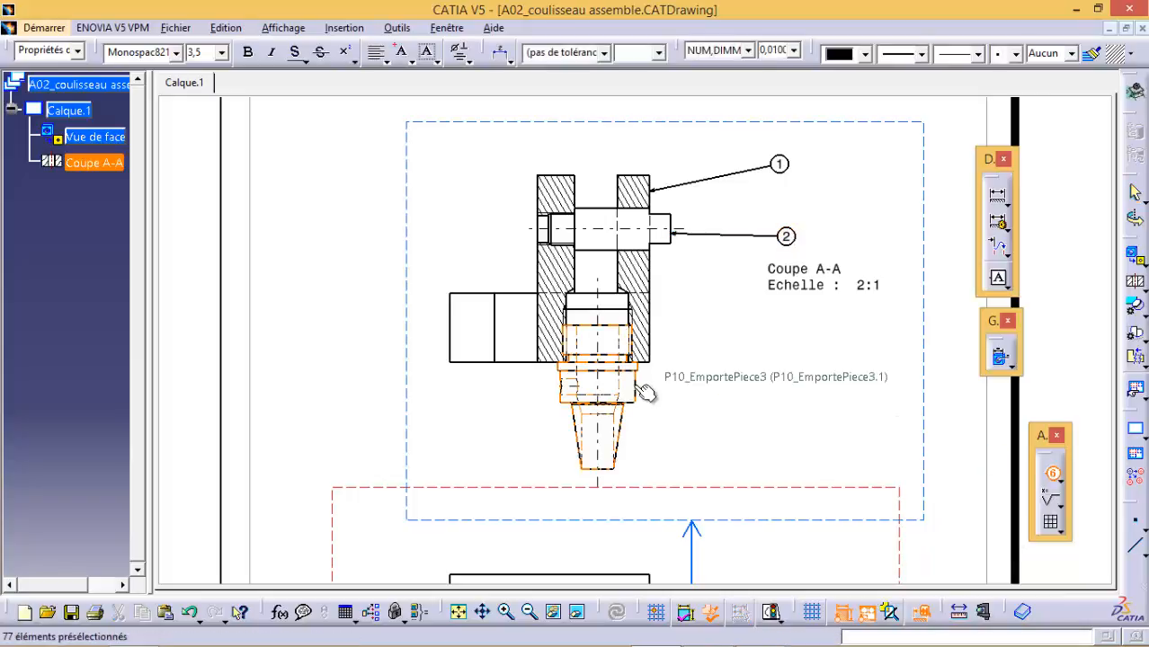
pyautogui.click(650, 381)
pyautogui.click(751, 373)
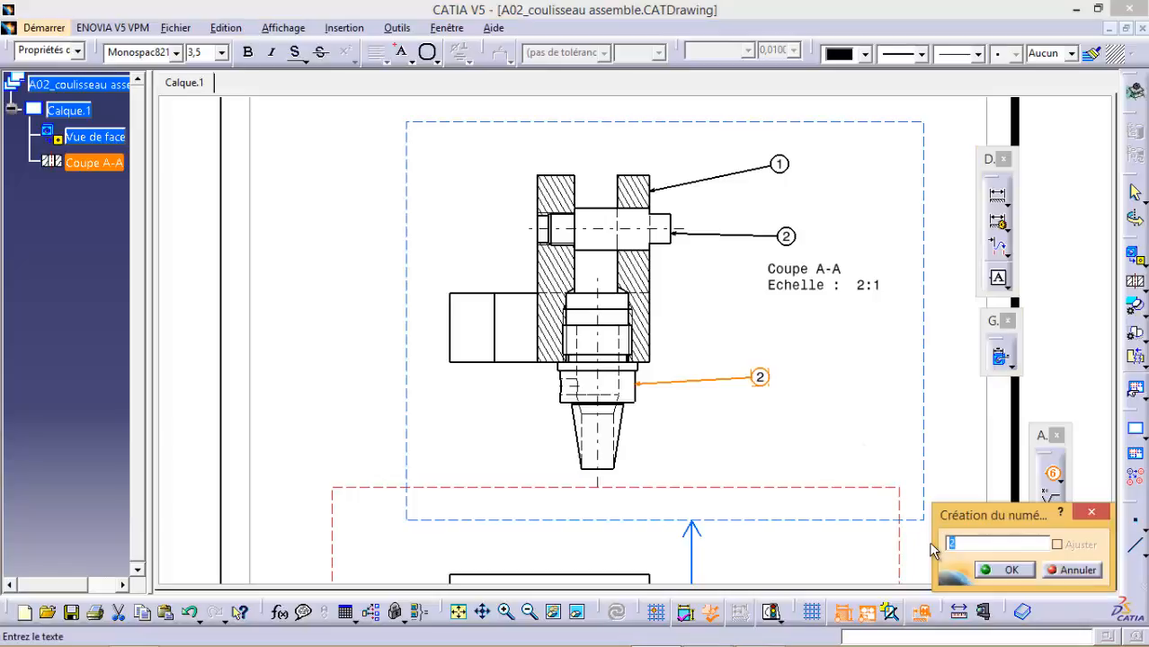
pyautogui.write('3')
pyautogui.press('Return')
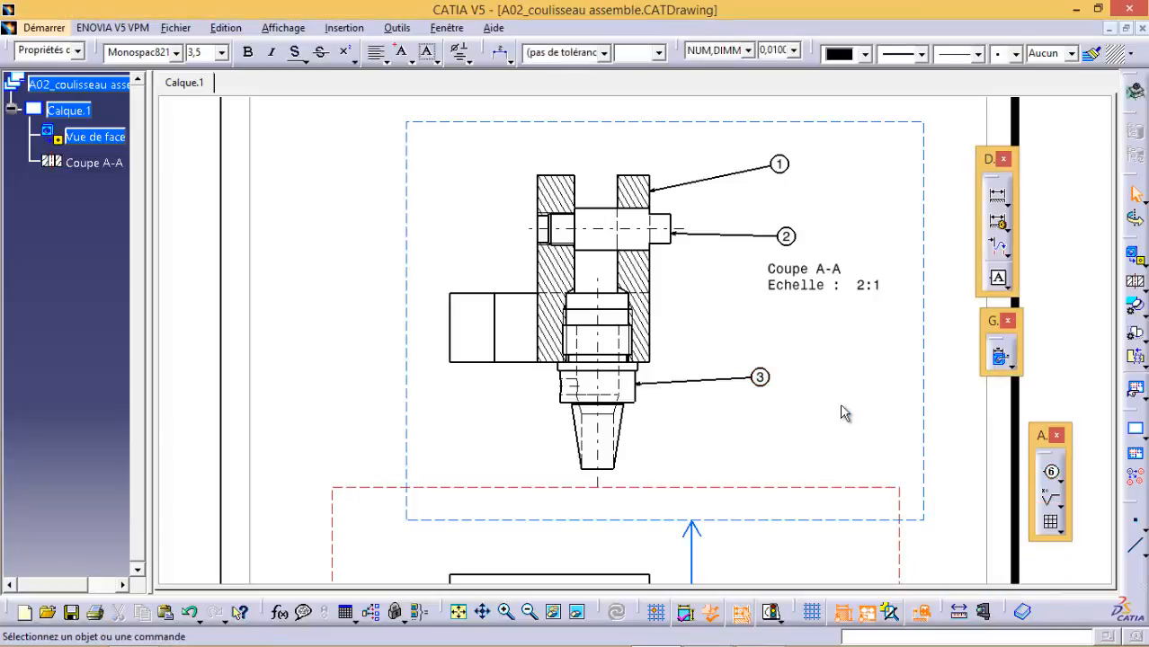
# Set the line thickness of balloons 1, 2 and 3 to 0,13 mm
pyautogui.click(730, 175)
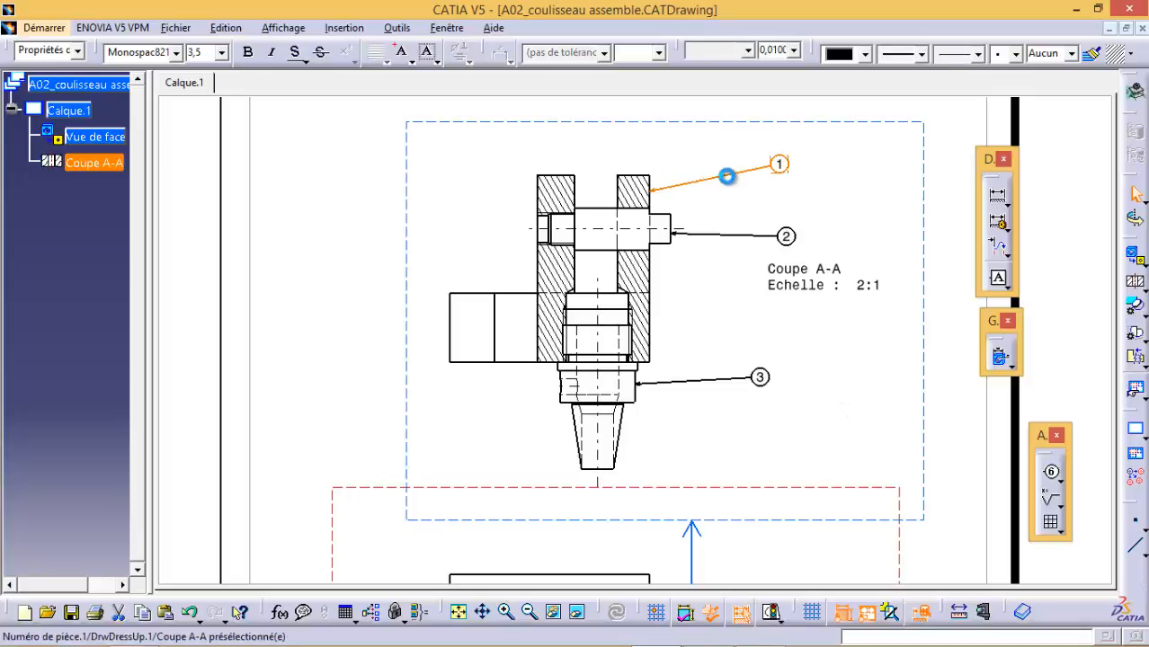
pyautogui.keyDown('ctrl'); pyautogui.click(725, 234); pyautogui.keyUp('ctrl')
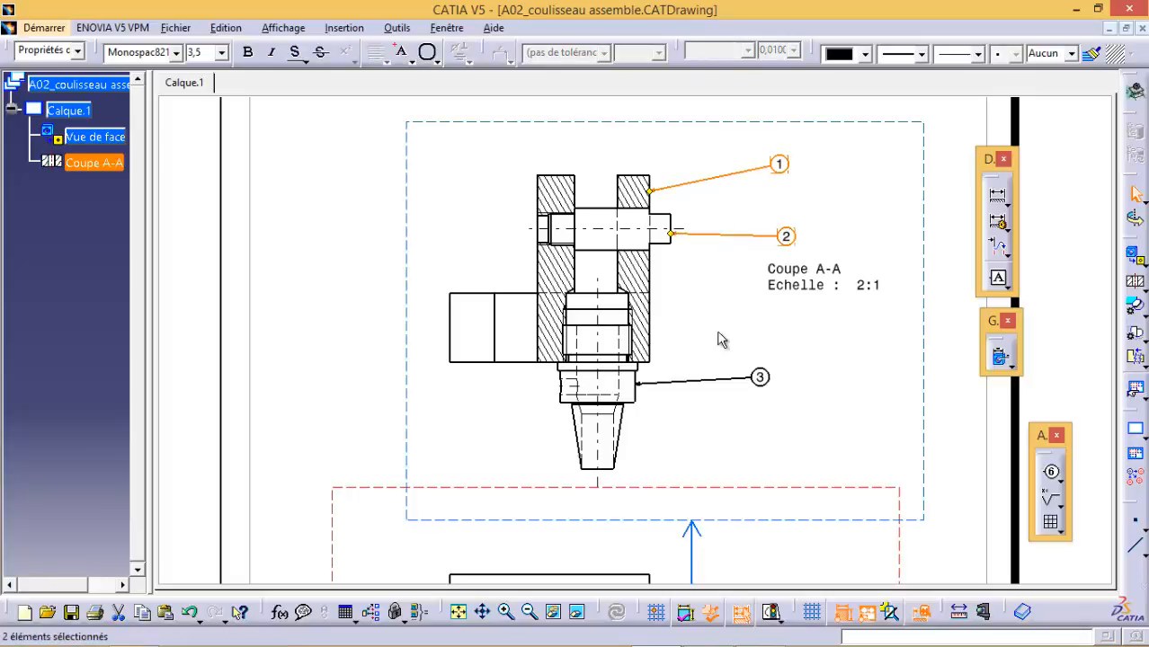
pyautogui.keyDown('ctrl'); pyautogui.click(713, 379); pyautogui.keyUp('ctrl')
pyautogui.click(921, 54)
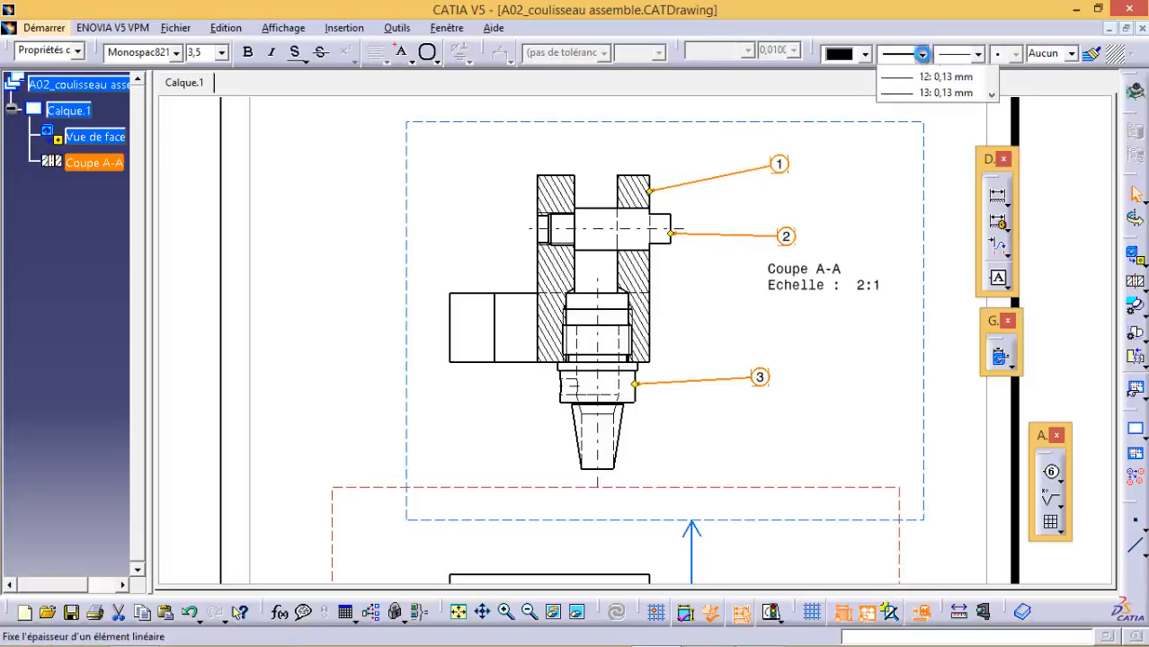
pyautogui.scroll(1, 989, 81)
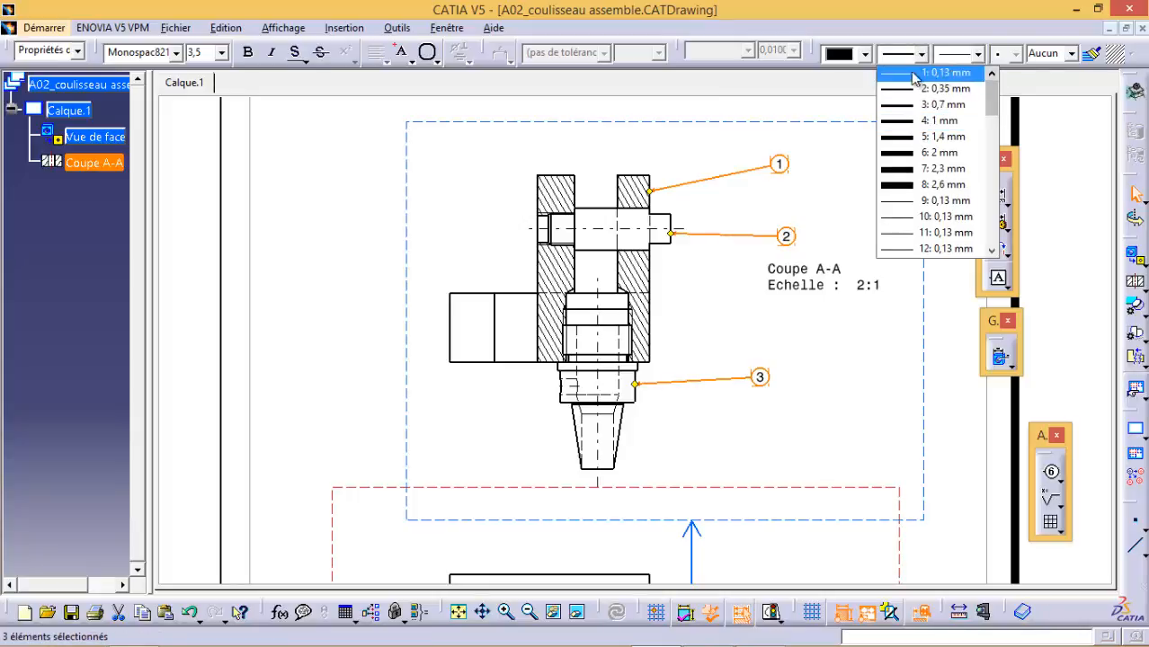
pyautogui.click(944, 73)
pyautogui.click(828, 357)
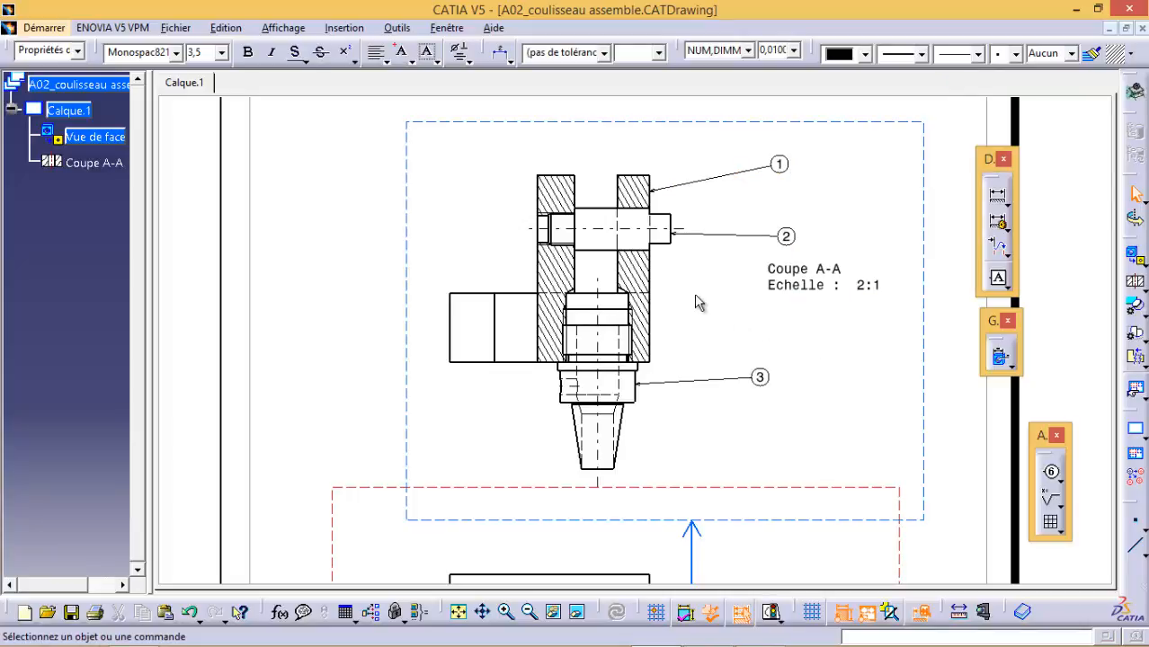
# Change the leader end symbol of balloon 1 to "Cercle plein"
pyautogui.click(687, 184)
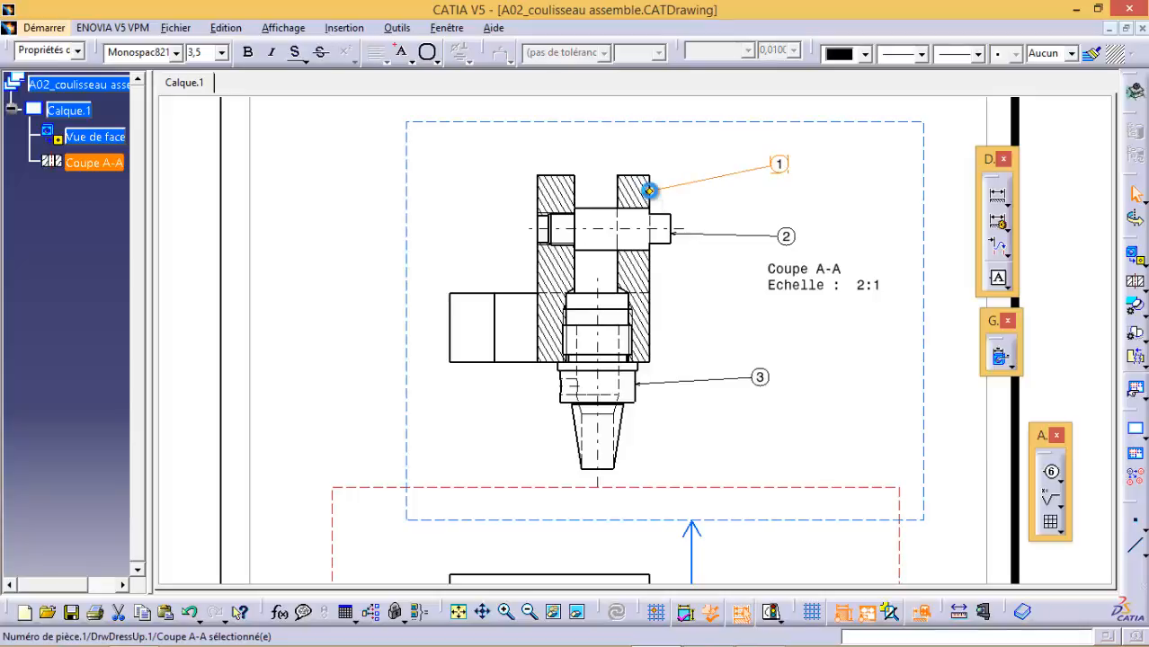
pyautogui.rightClick(649, 190)
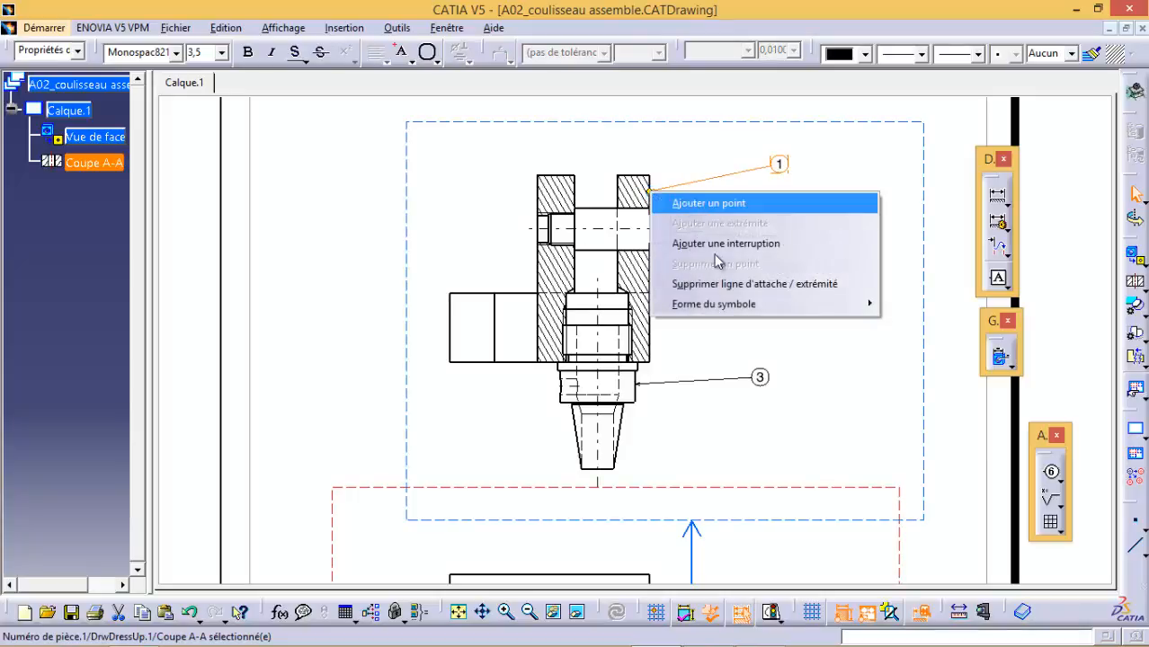
pyautogui.moveTo(730, 311)
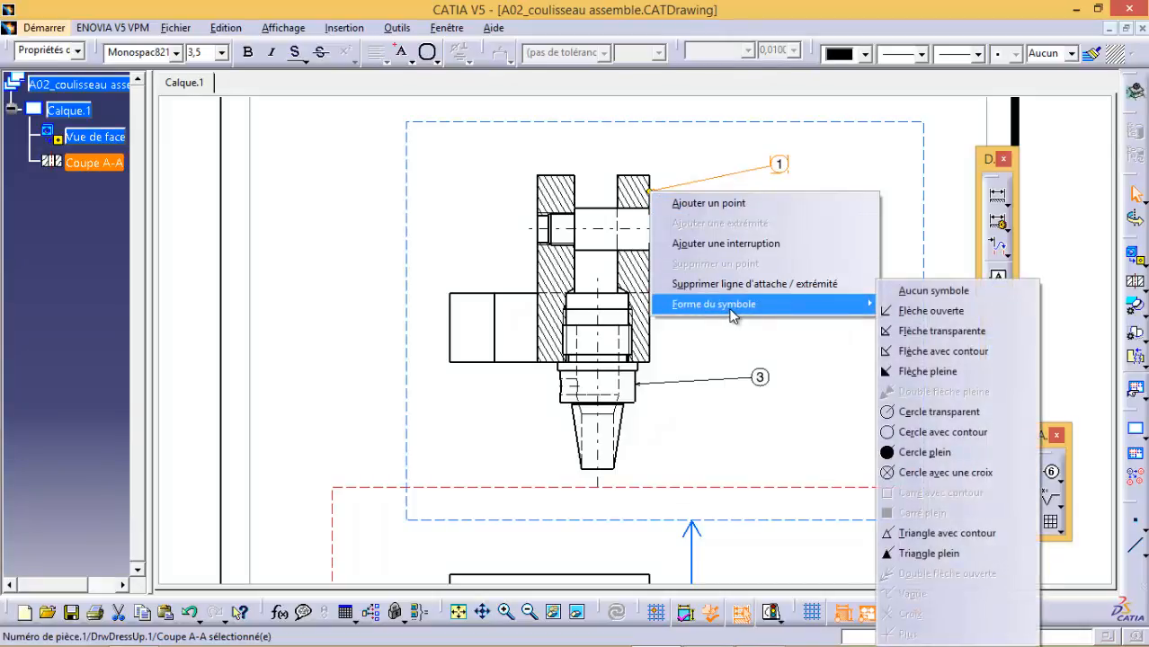
pyautogui.click(940, 456)
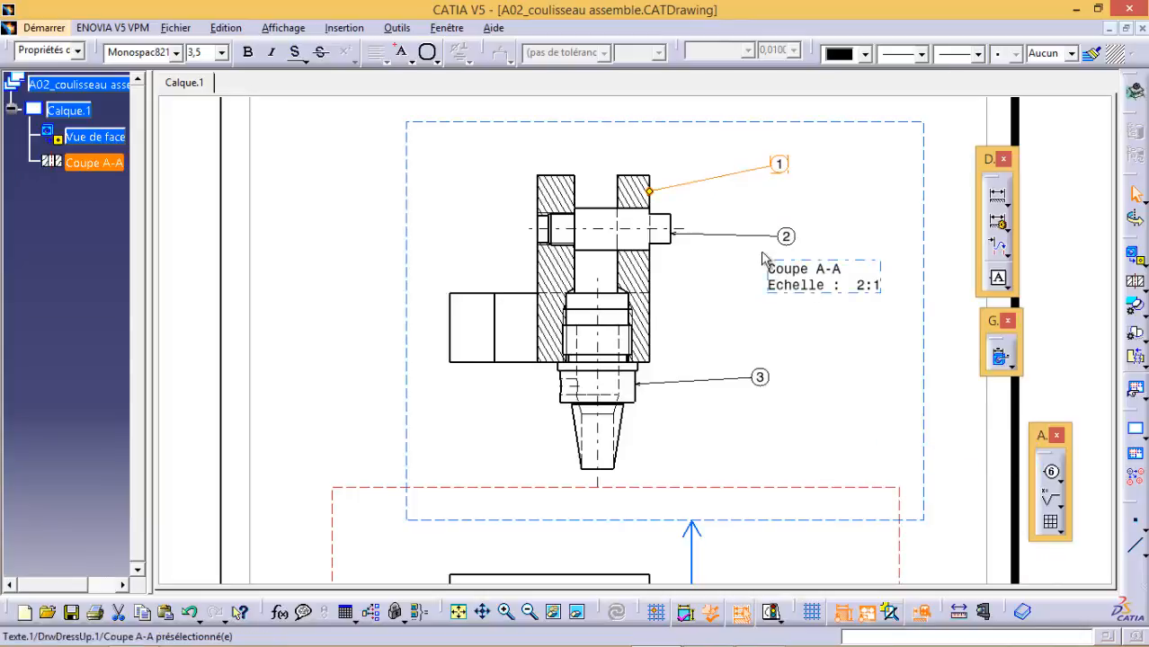
pyautogui.click(699, 289)
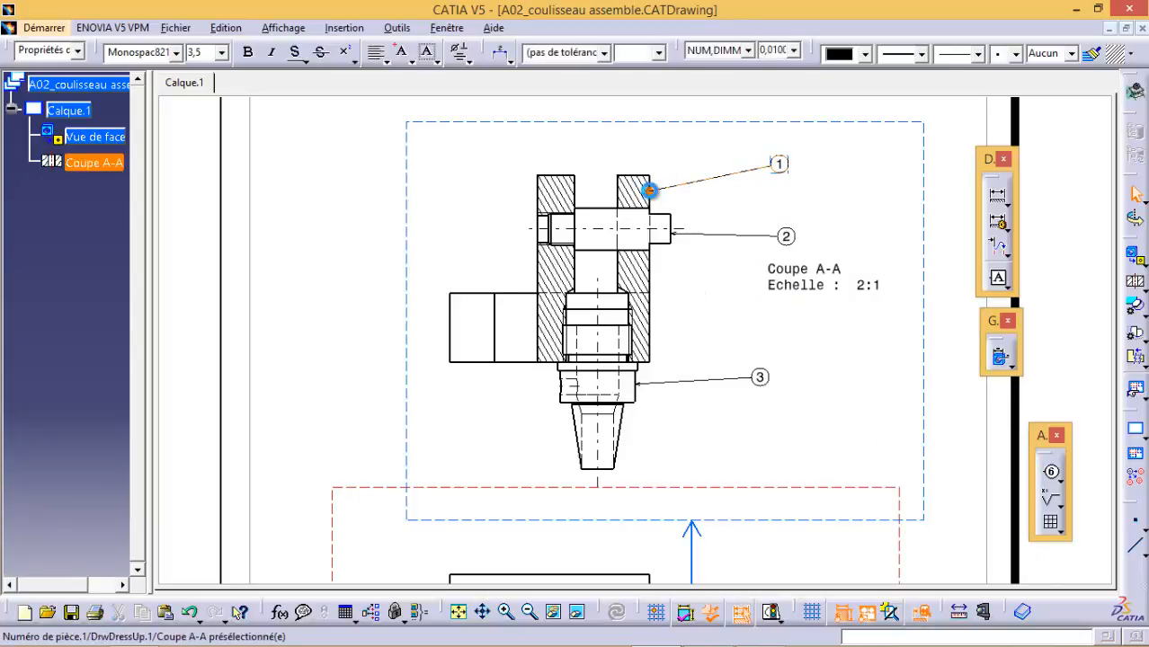
# Shift balloon 1 slightly closer to the part and set its leader end symbol to "Flèche pleine"
pyautogui.click(650, 189)
pyautogui.moveTo(637, 197); pyautogui.dragTo(667, 200)
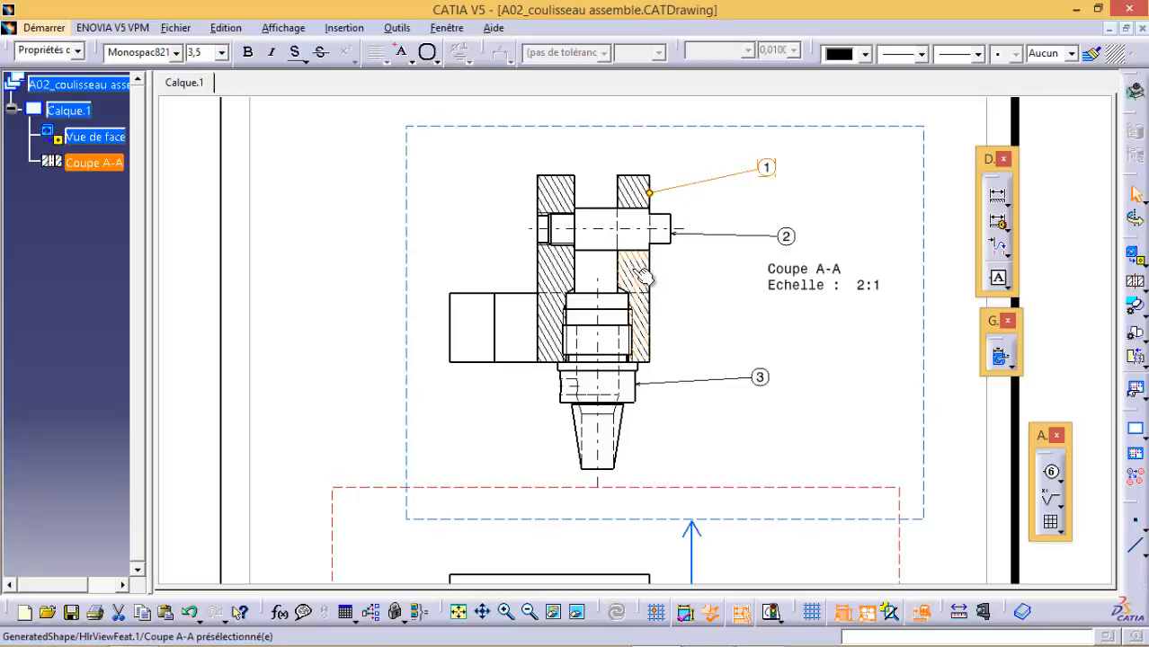
pyautogui.rightClick(650, 194)
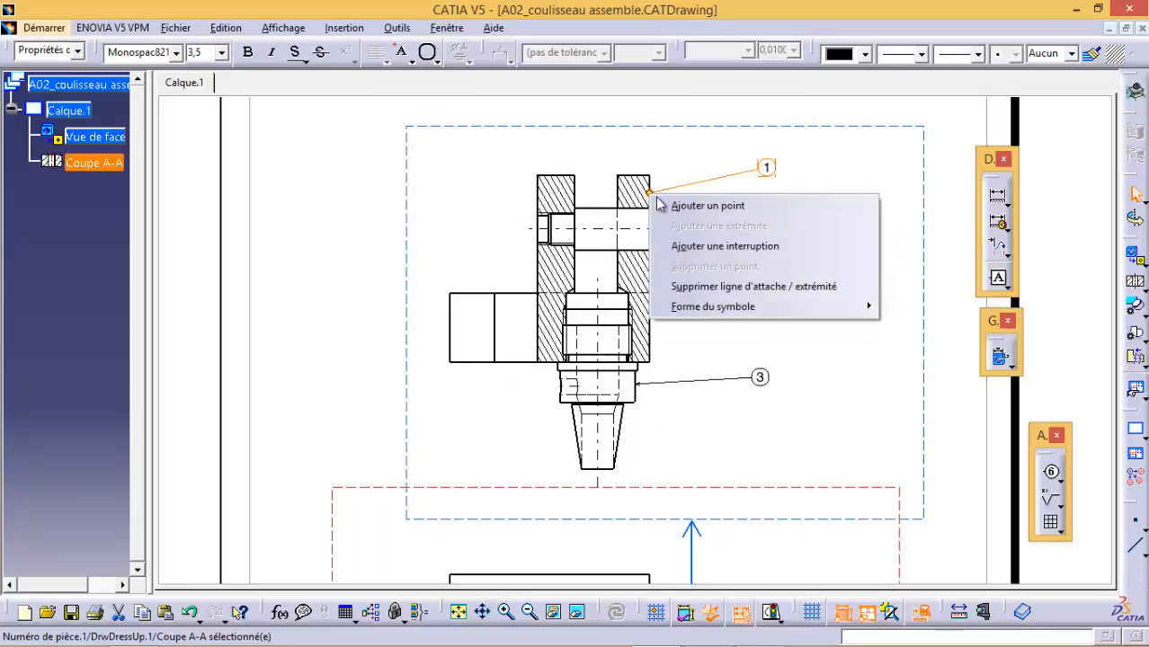
pyautogui.moveTo(758, 307)
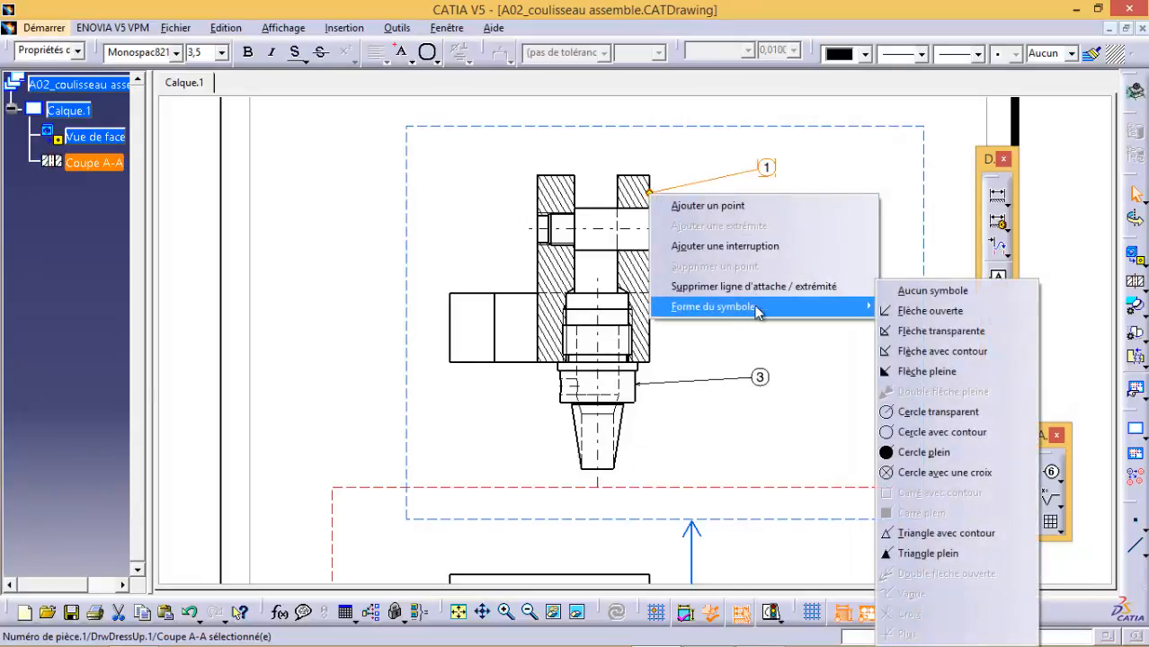
pyautogui.click(913, 371)
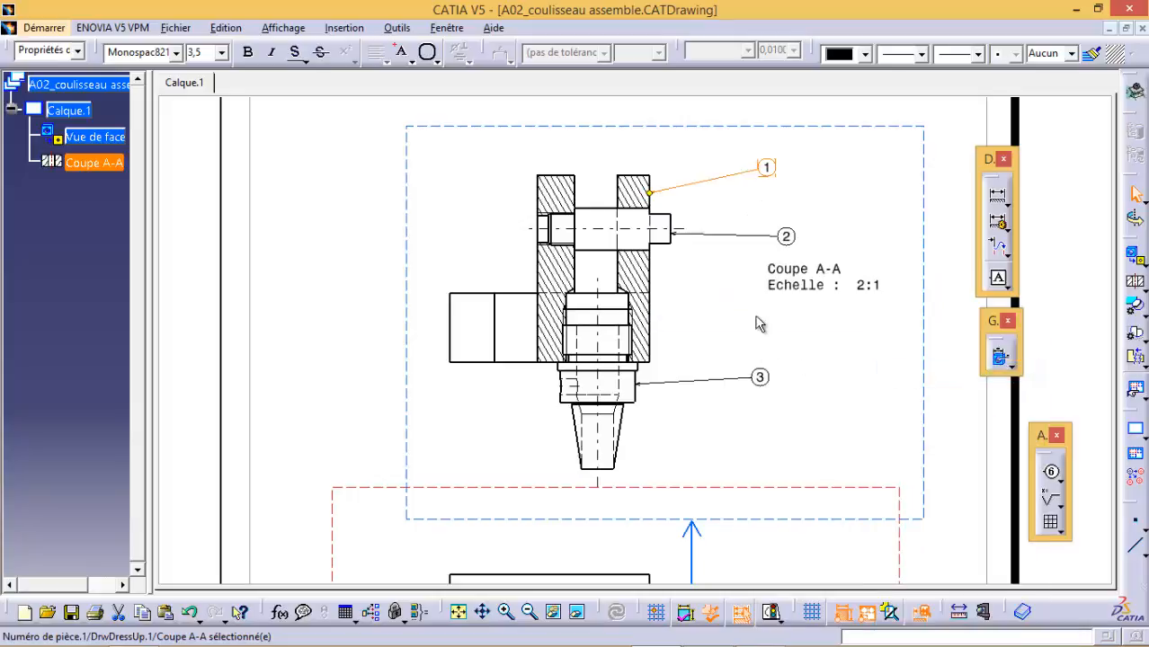
pyautogui.click(748, 319)
pyautogui.moveTo(701, 290); pyautogui.dragTo(703, 267, button='middle')
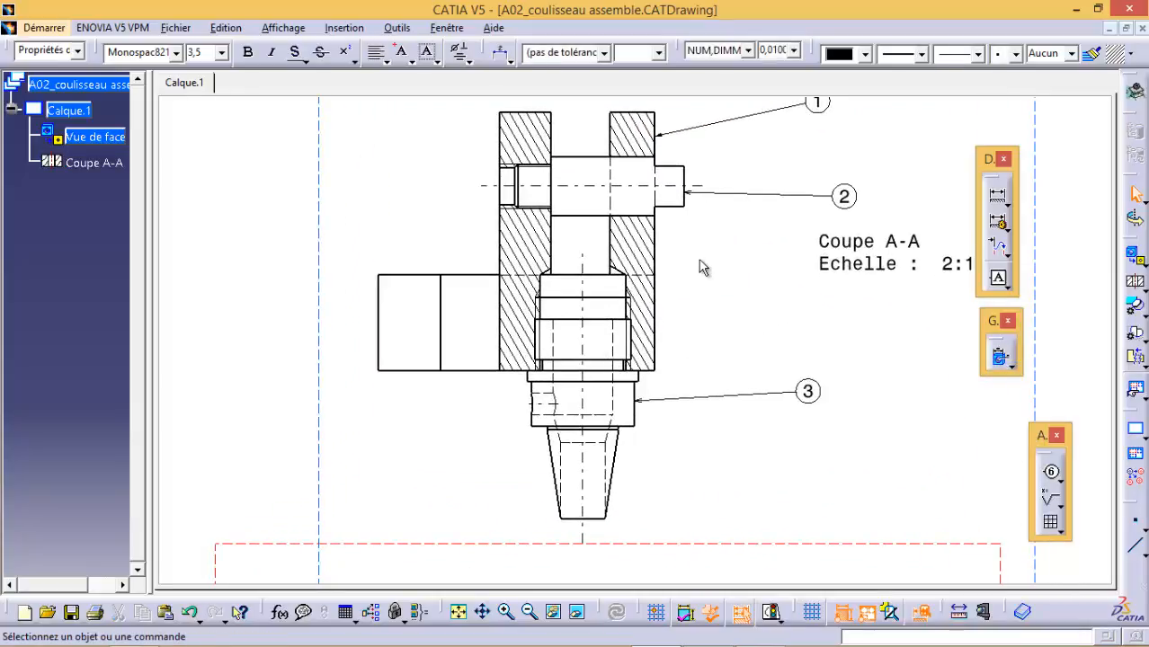